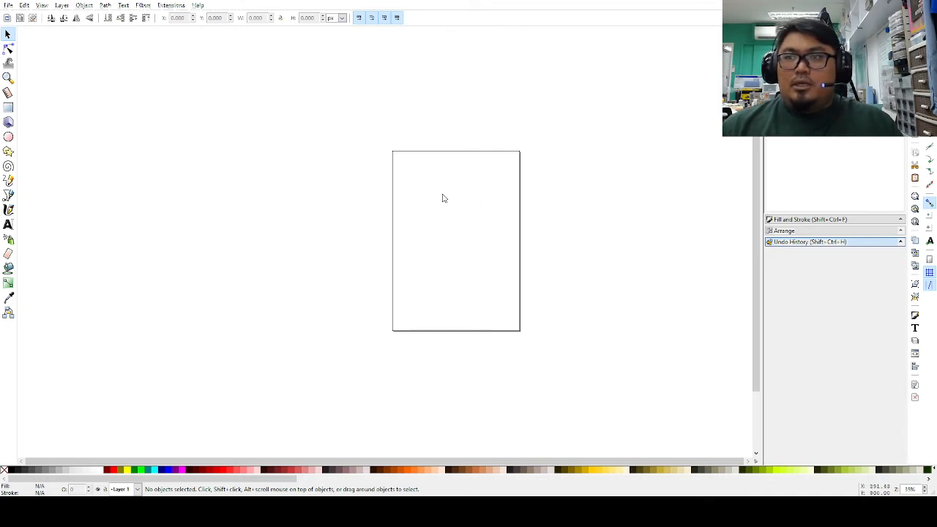
Step: Pan and zoom to frame the blank page, then bring up Document Properties from the menu
left_click_drag(443, 198, 336, 170)
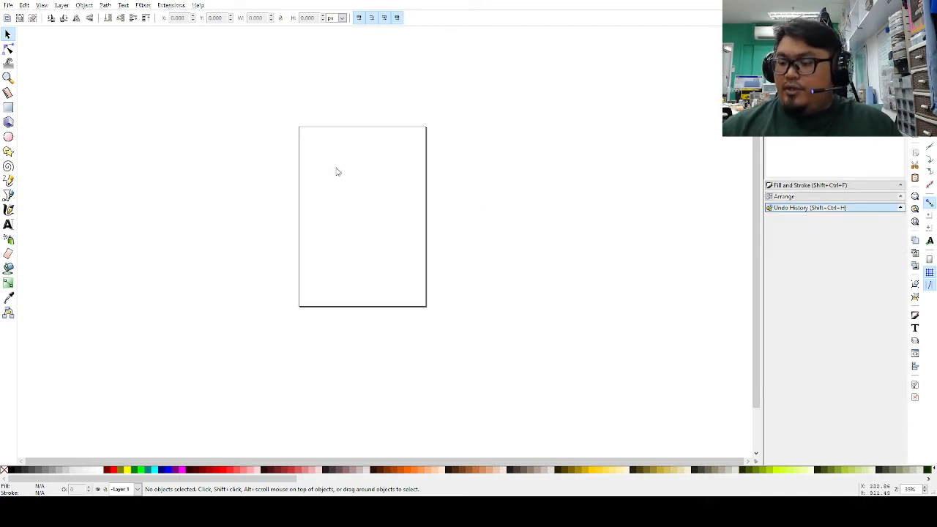
key("plus")
key("plus")
key("minus")
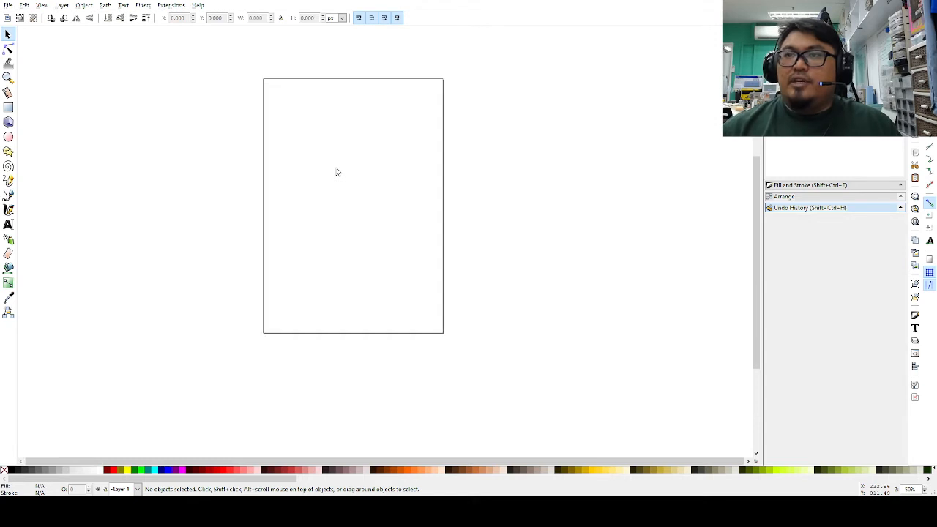
left_click_drag(364, 184, 363, 209)
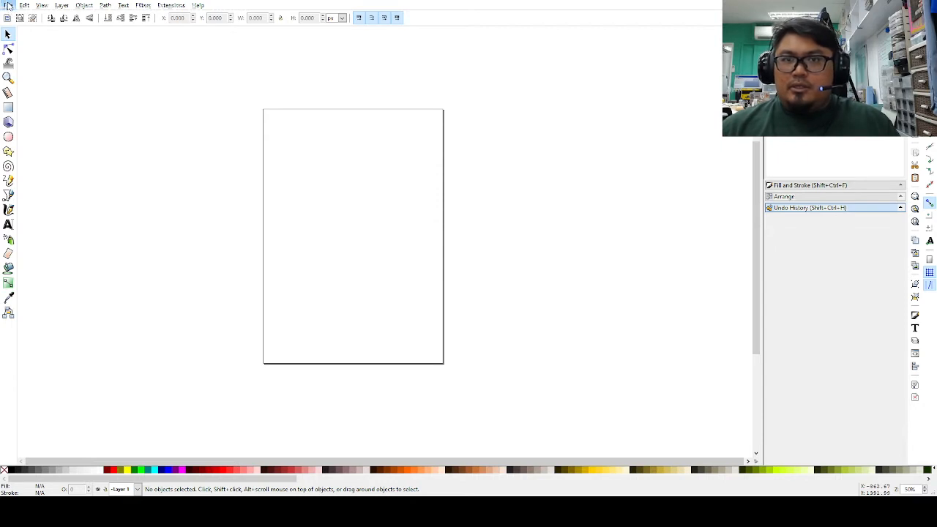
left_click(8, 5)
left_click(50, 168)
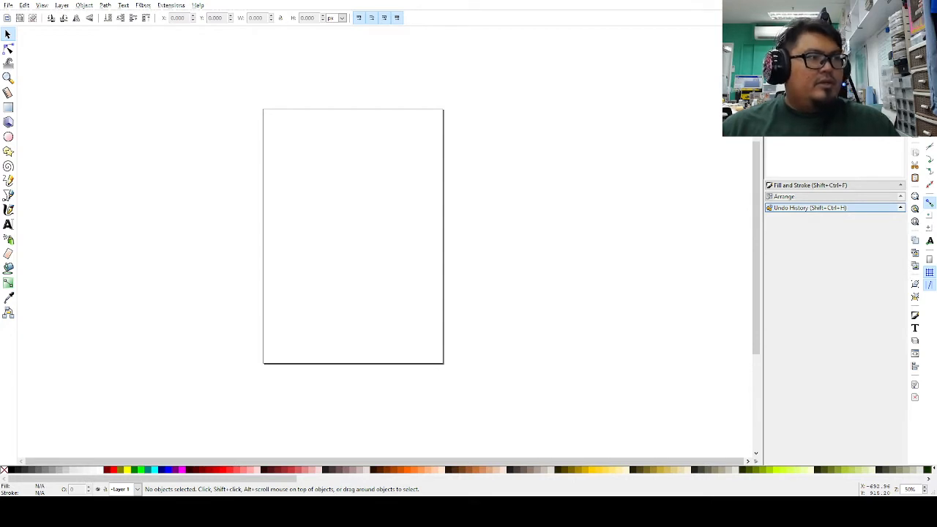
Step: Choose the A3 page size in Landscape orientation, close Document Properties and zoom in
key("ctrl+shift+d")
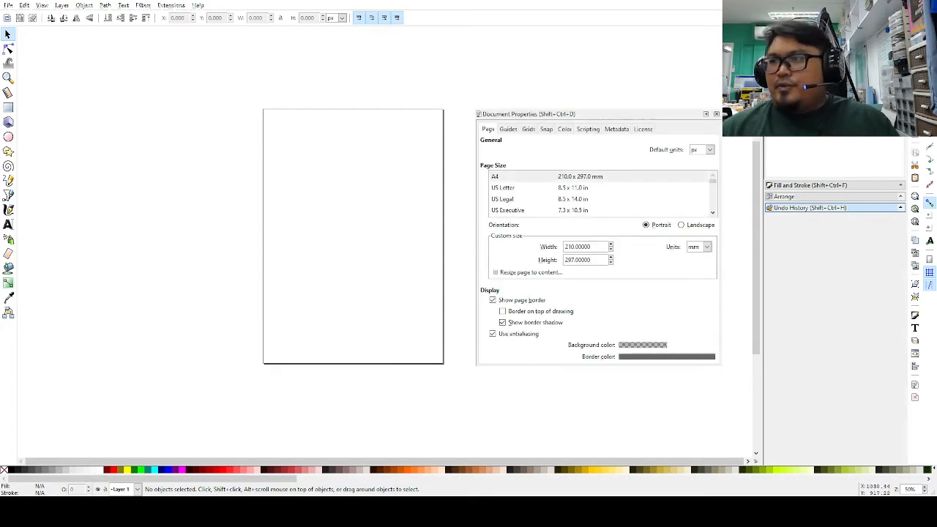
scroll(600, 194, "down", 3)
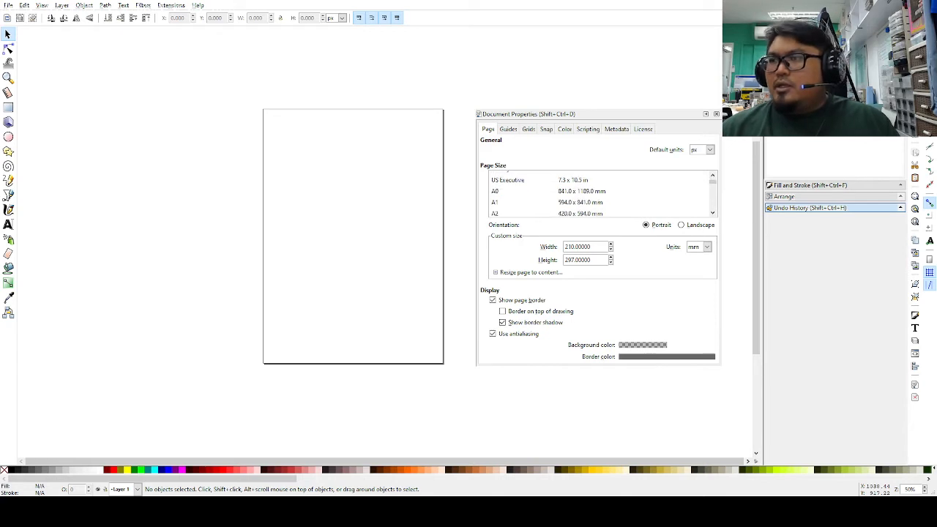
left_click(520, 205)
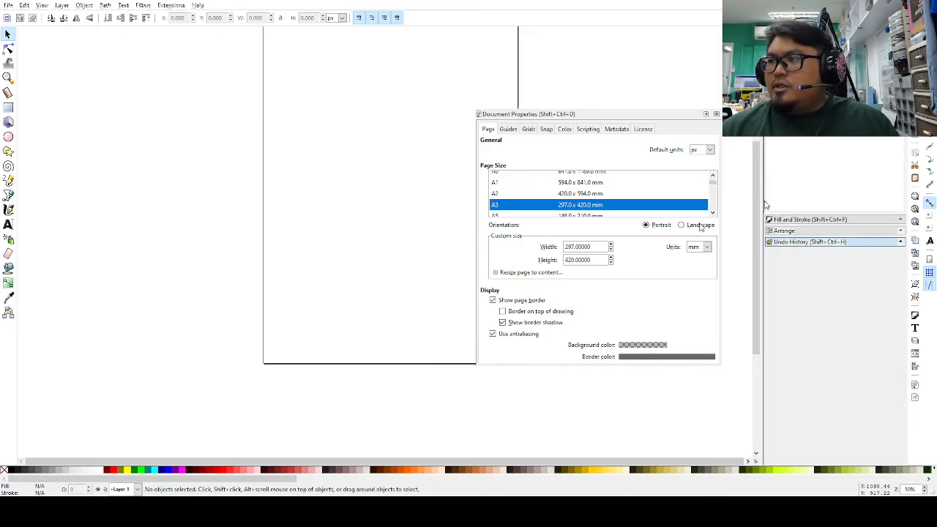
left_click(695, 225)
left_click_drag(351, 224, 189, 240)
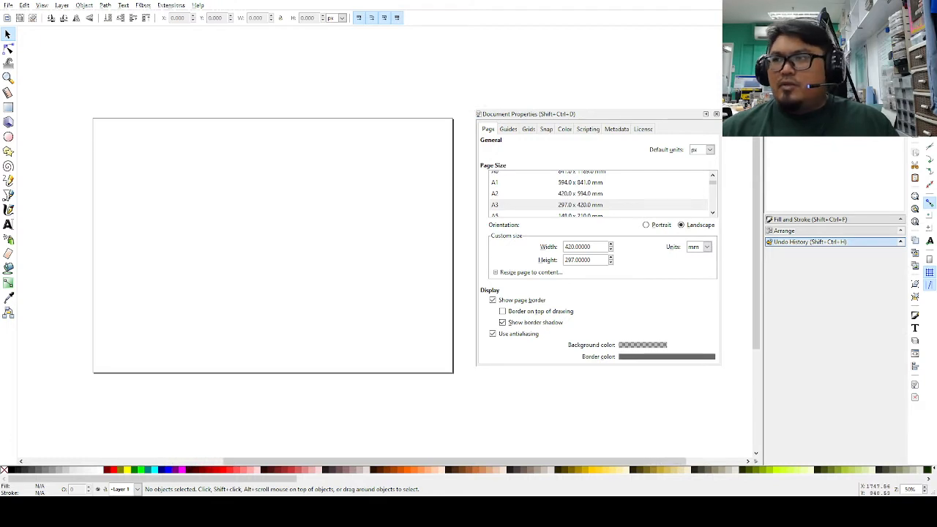
key("ctrl+shift+d")
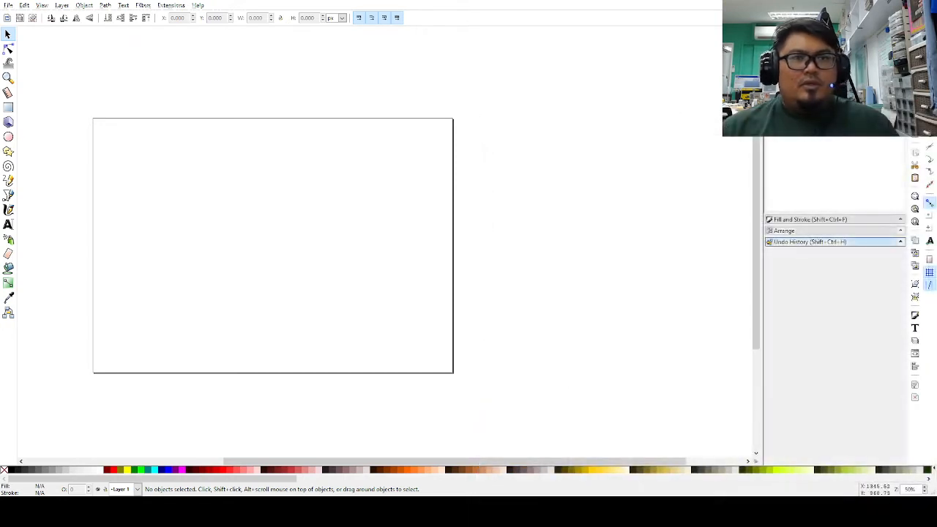
key("plus")
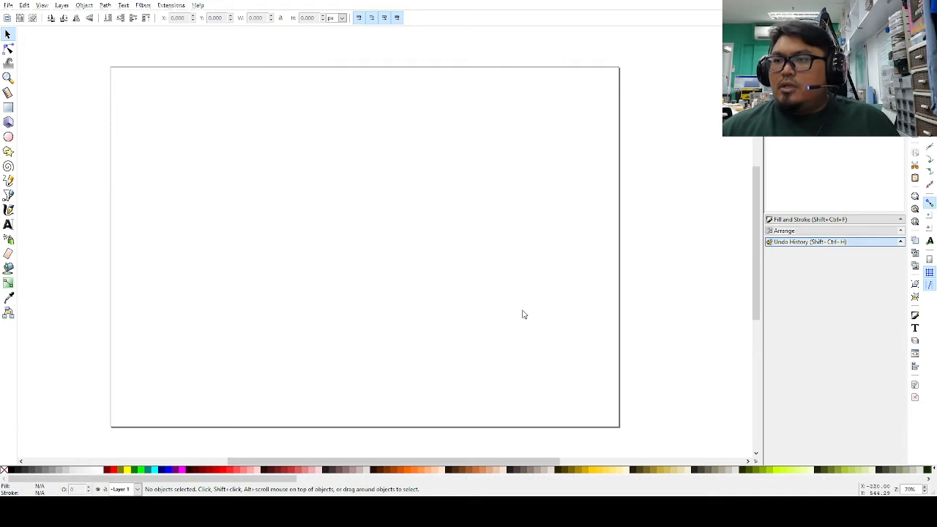
Step: Paste the Baby Yoda image, scale it up, and place it near the page's upper-left corner
key("ctrl+v")
left_click_drag(521, 313, 246, 239)
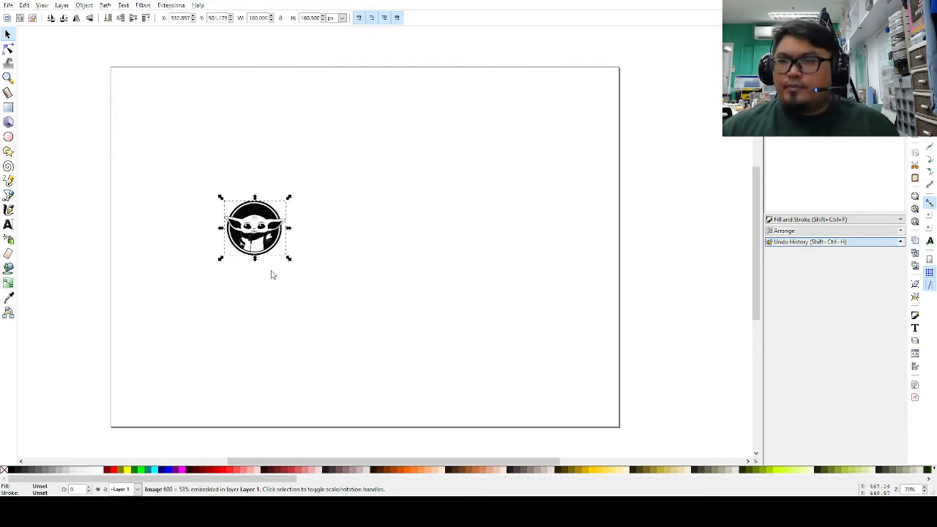
left_click_drag(287, 262, 378, 389)
left_click_drag(318, 301, 213, 389)
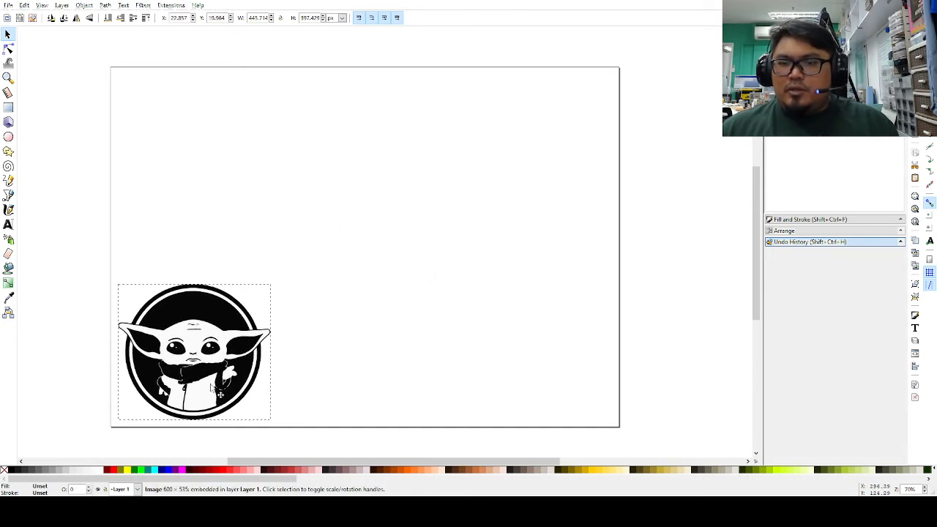
scroll(371, 271, "down", 1)
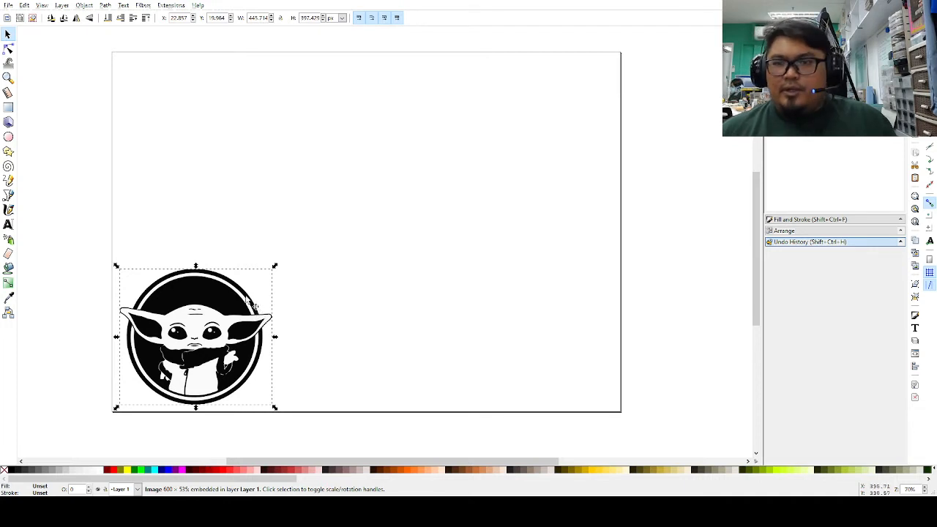
left_click_drag(228, 301, 279, 135)
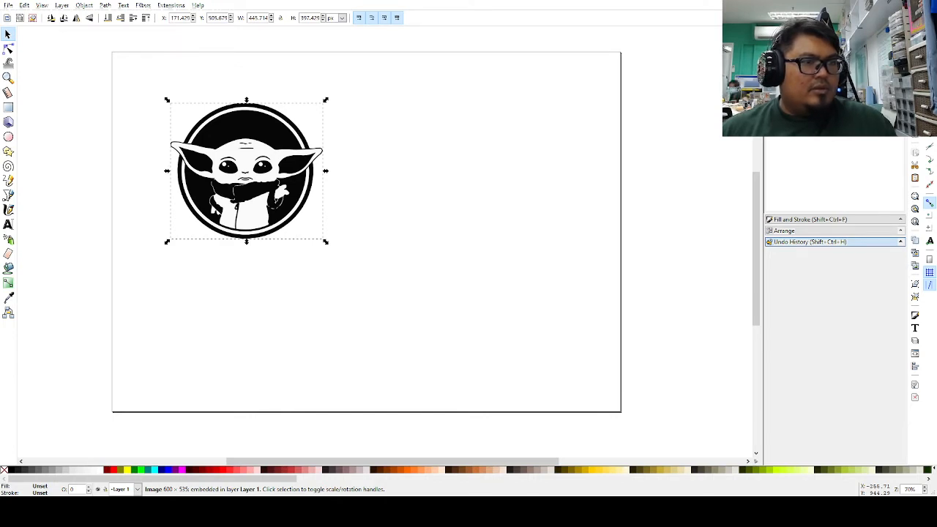
Step: Trace the Baby Yoda bitmap using Brightness steps with 2 scans and Remove background enabled
key("shift+alt+b")
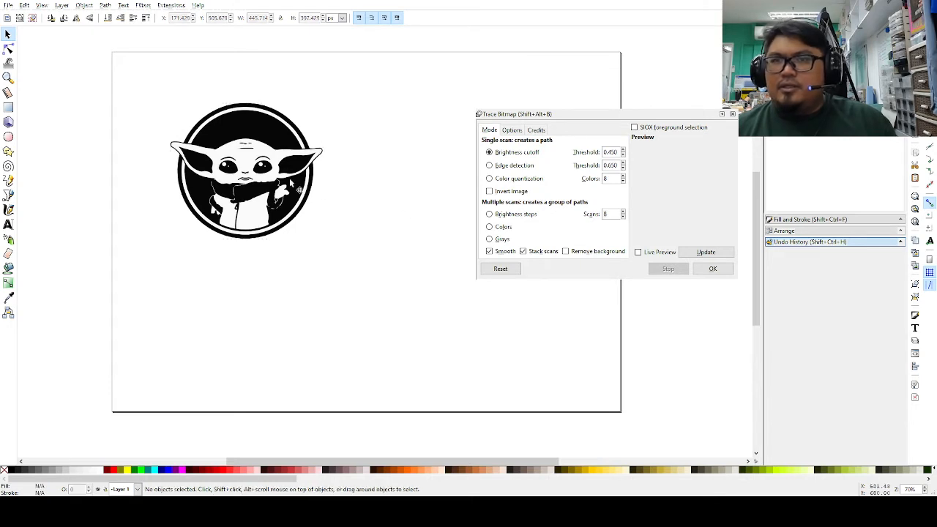
left_click(606, 115)
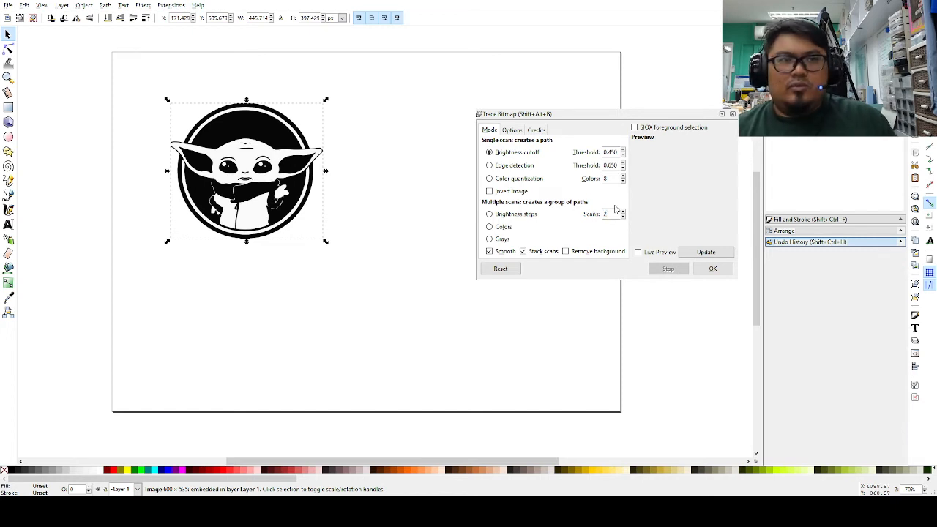
left_click(583, 253)
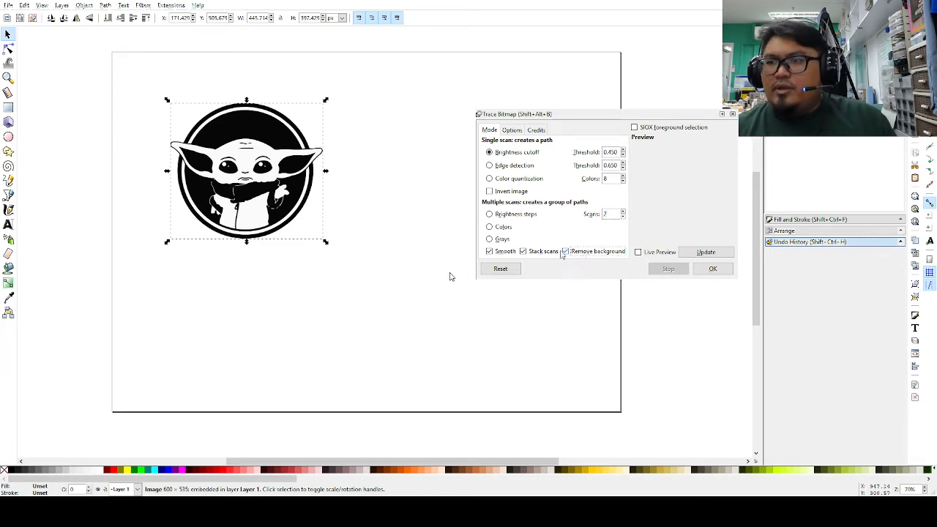
left_click(513, 216)
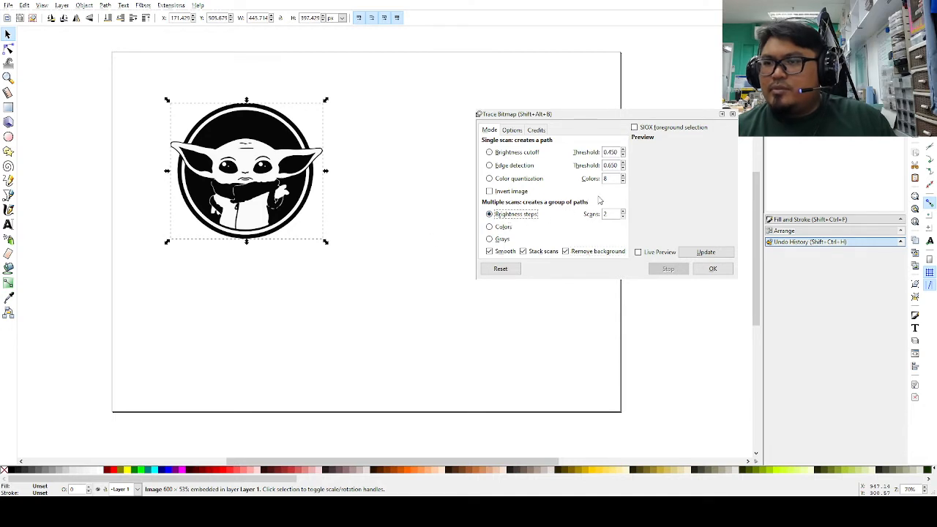
left_click(714, 269)
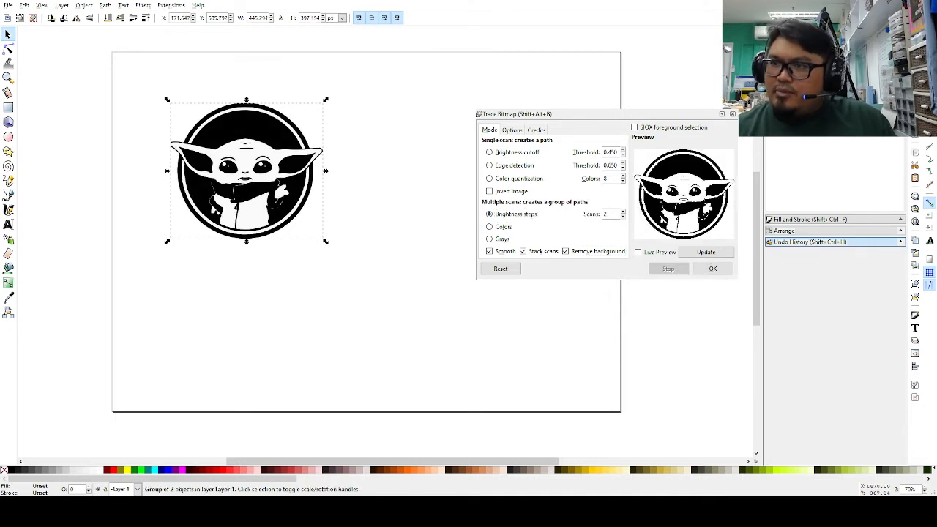
left_click(732, 113)
Step: Pull the trace off the bitmap, delete the original bitmap, and move the traced vector into place
mouse_move(293, 151)
left_mouse_down()
mouse_move(443, 186)
mouse_move(426, 153)
mouse_move(292, 147)
mouse_move(457, 154)
mouse_move(483, 134)
mouse_move(509, 134)
mouse_move(152, 136)
mouse_move(250, 143)
mouse_move(267, 308)
left_mouse_up()
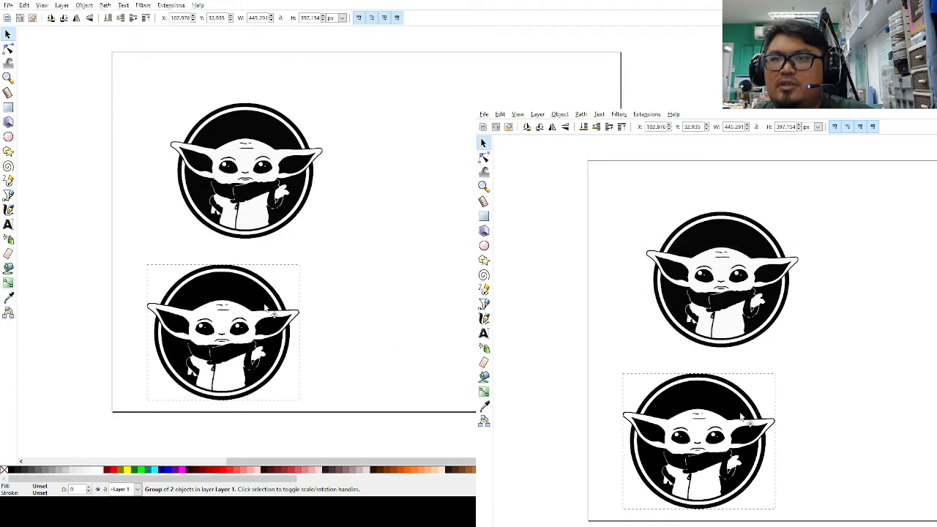
mouse_move(253, 177)
left_mouse_down()
mouse_move(208, 308)
mouse_move(158, 308)
mouse_move(227, 149)
mouse_move(238, 153)
left_mouse_up()
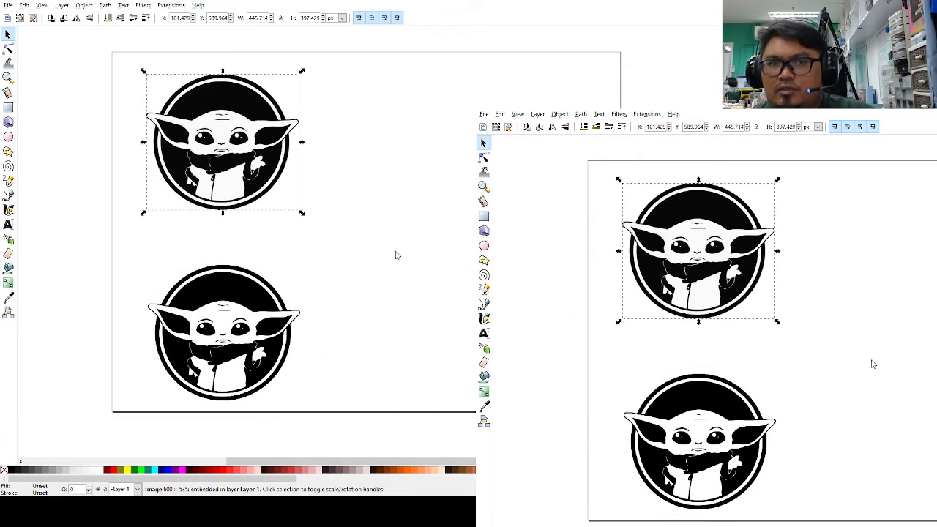
left_click_drag(145, 328, 335, 128)
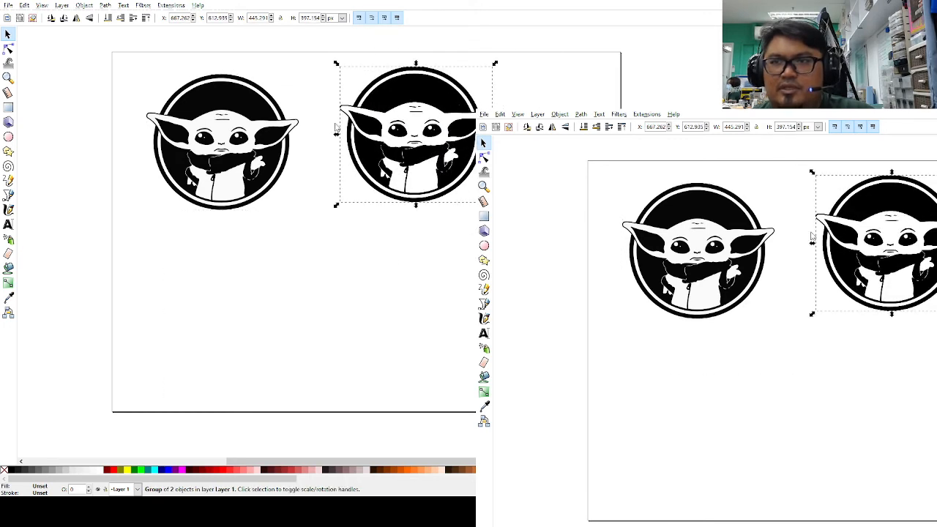
left_click(246, 104)
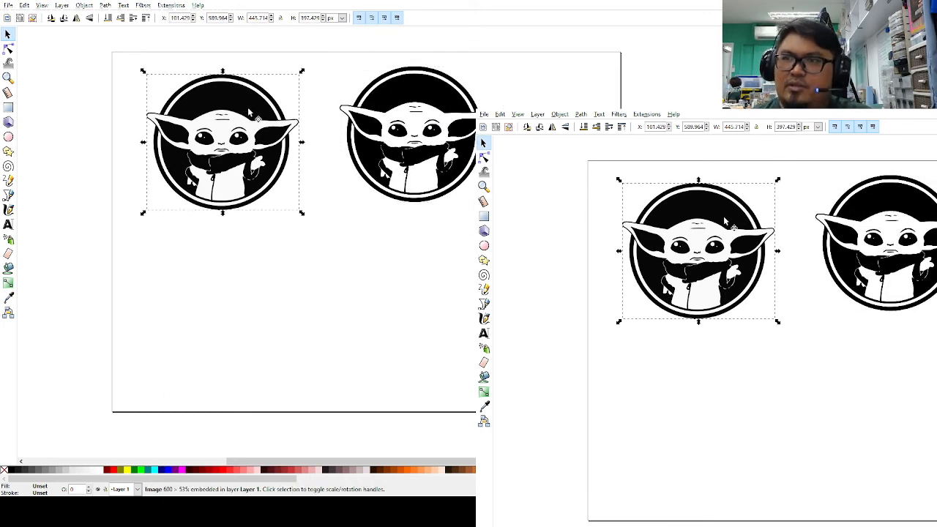
key("Delete")
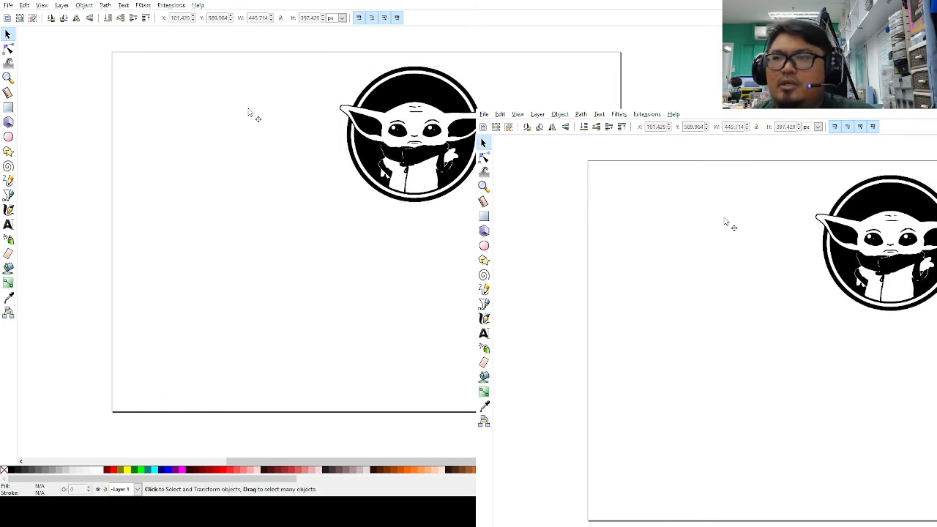
mouse_move(413, 98)
left_mouse_down()
mouse_move(352, 127)
mouse_move(257, 238)
mouse_move(144, 234)
mouse_move(190, 240)
left_mouse_up()
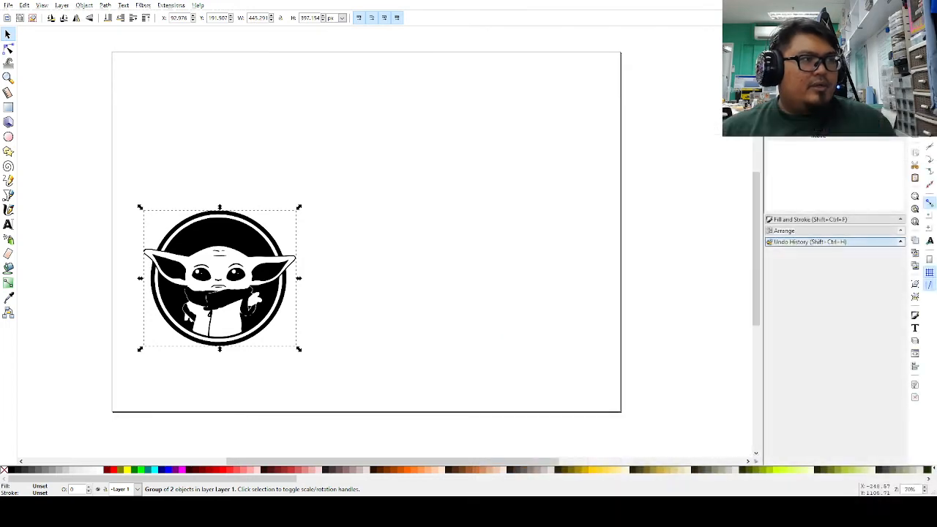
Step: Drag the traced Baby Yoda group from the lower-left toward the middle of the page
left_click_drag(261, 248, 248, 302)
left_click(324, 242)
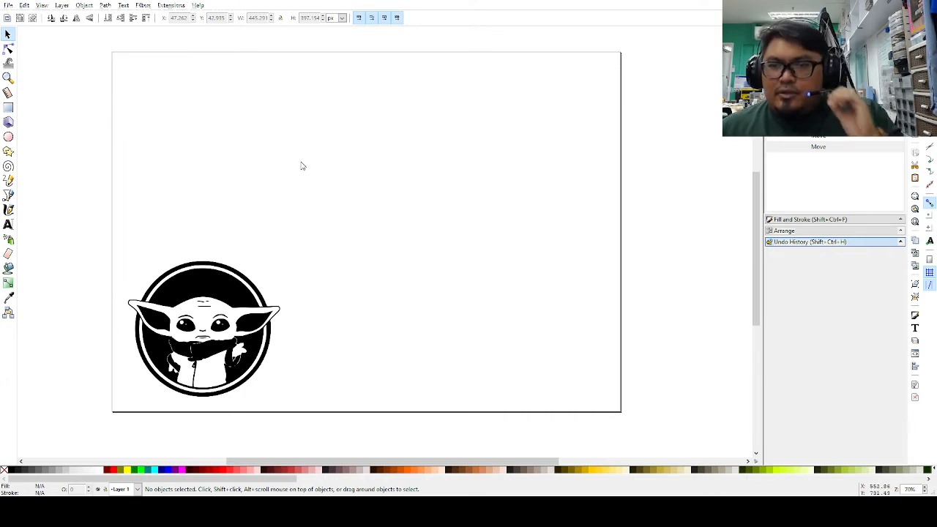
left_click_drag(258, 302, 260, 296)
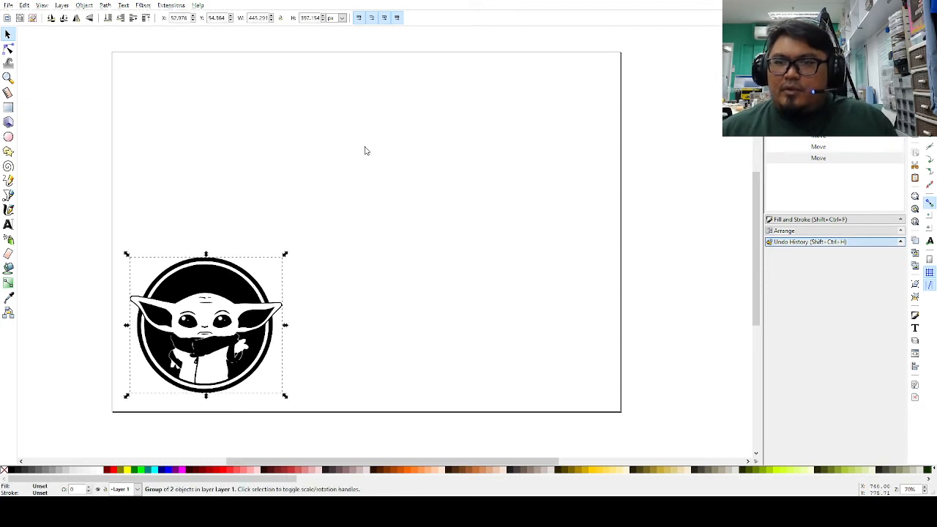
left_click(366, 151)
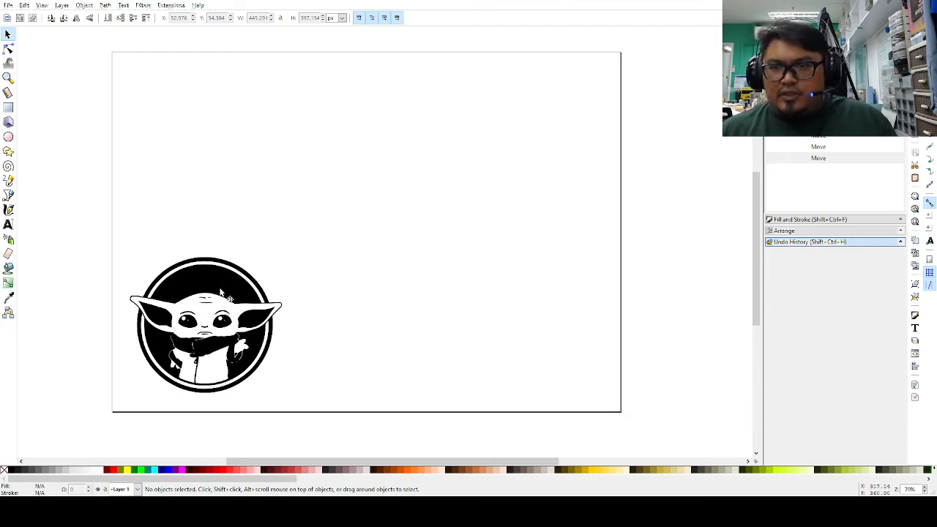
left_click_drag(248, 280, 314, 218)
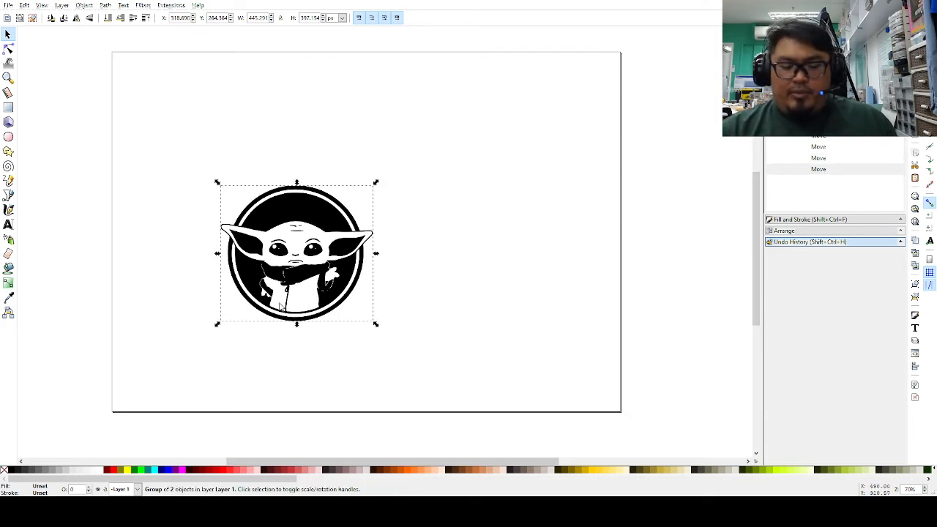
Step: Ungroup, break apart and combine all Baby Yoda pieces into one path, shift it left, and paste a duplicate
key("ctrl+shift+g")
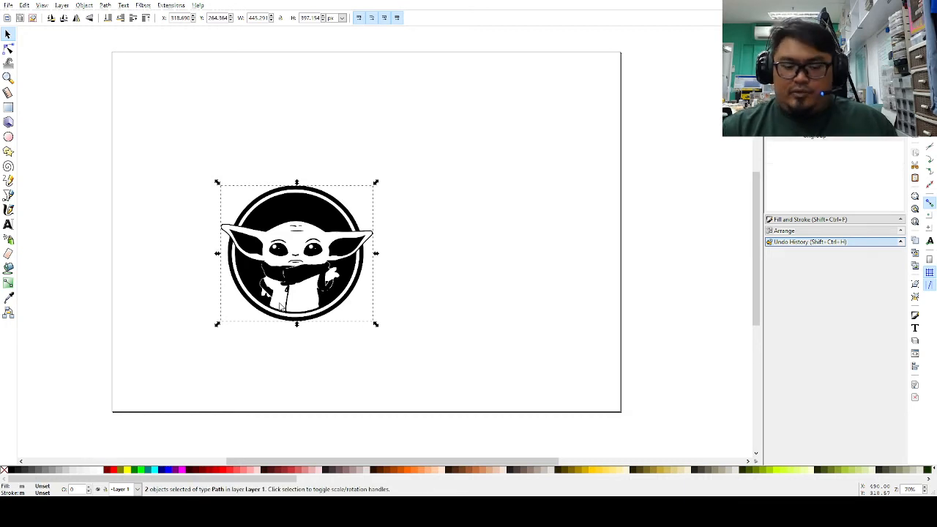
key("ctrl+shift+k")
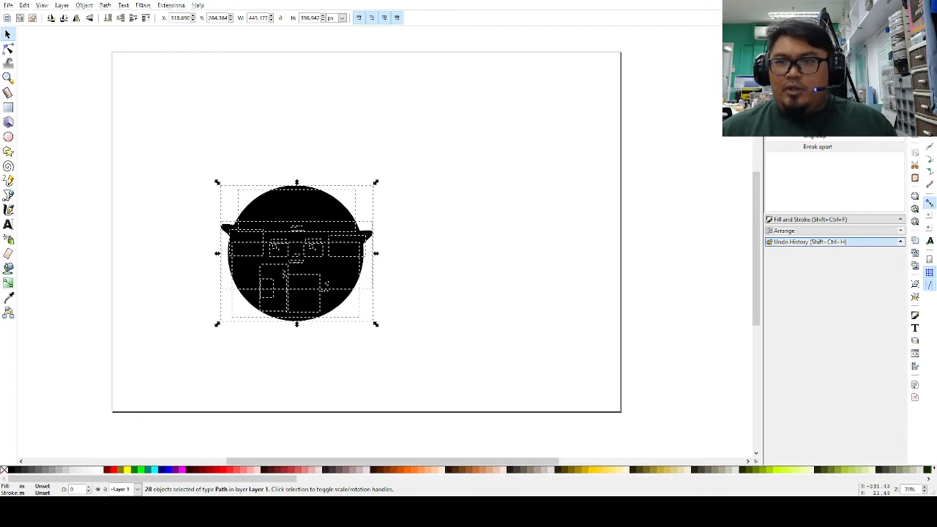
left_click(428, 272)
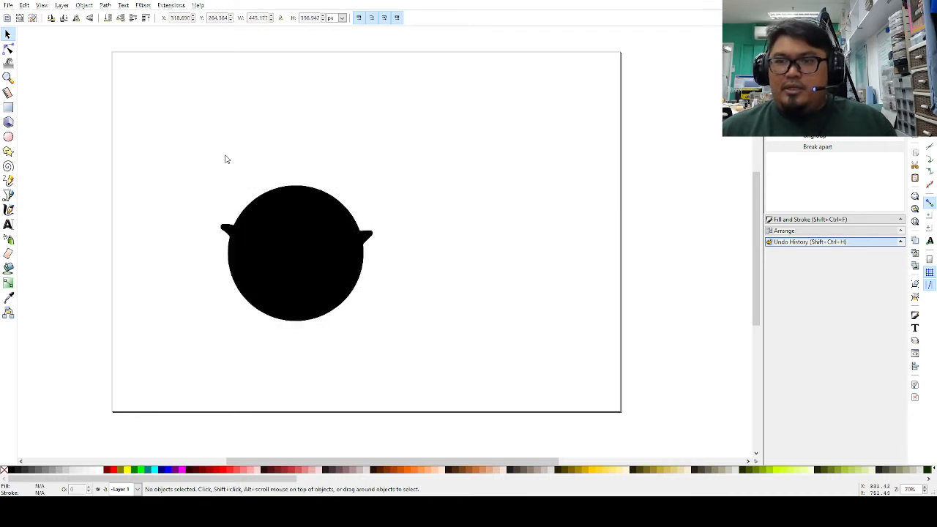
left_click_drag(188, 150, 462, 374)
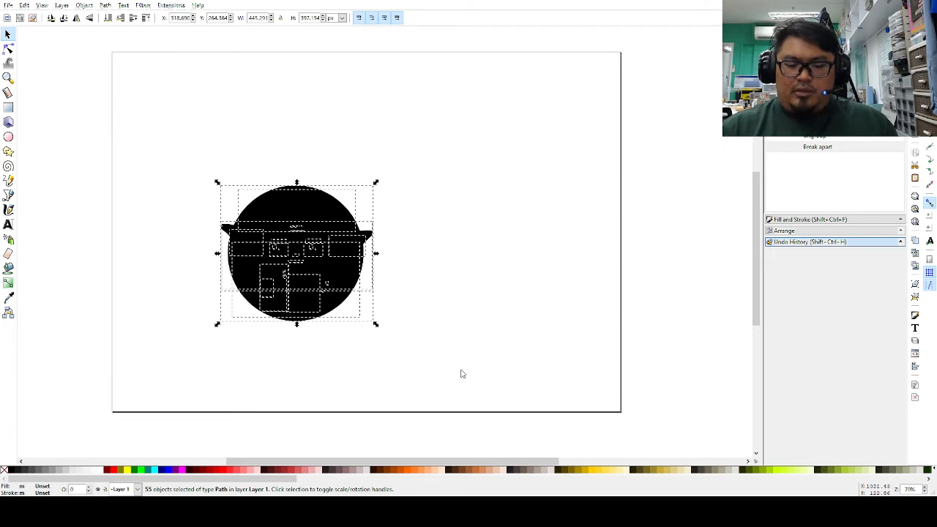
key("ctrl+k")
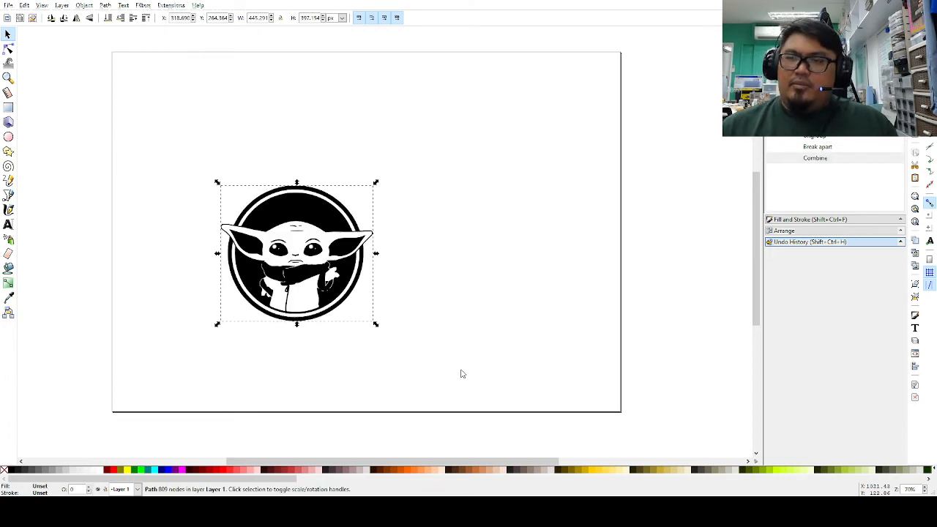
left_click_drag(343, 236, 268, 229)
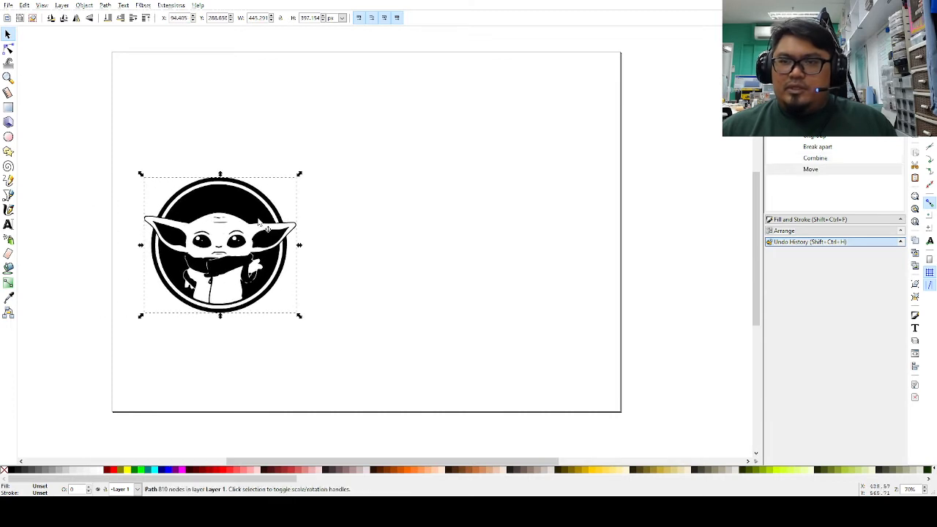
key("ctrl+v")
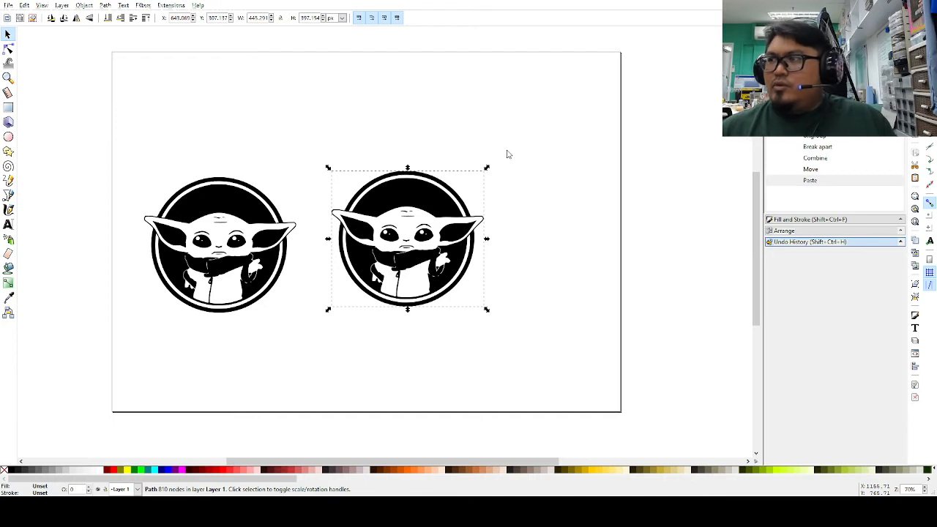
Step: Give the right-hand copy no fill and a flat black stroke
left_click(807, 218)
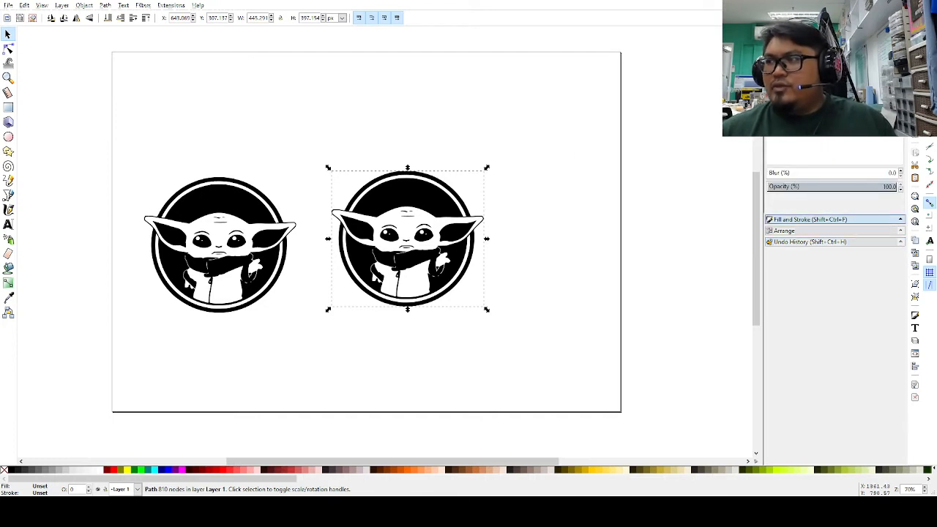
left_click(773, 56)
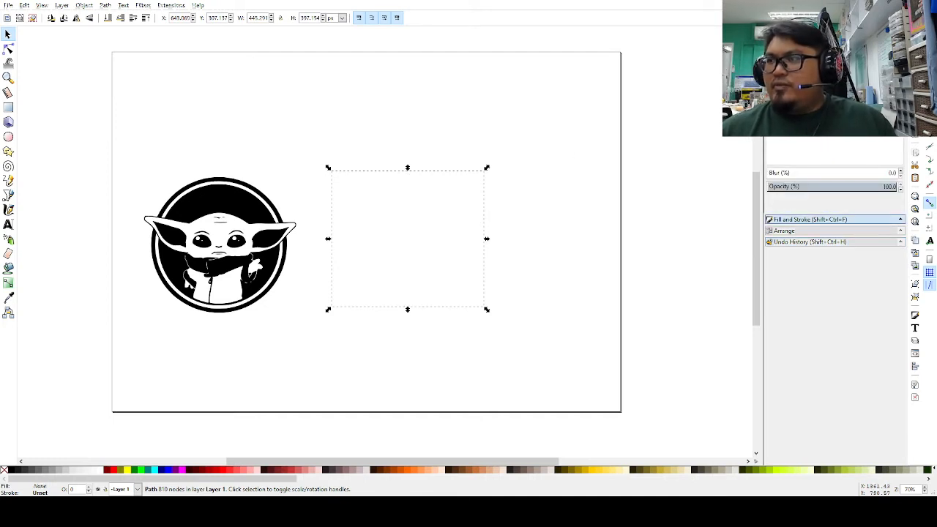
left_click(786, 57)
left_click(526, 196)
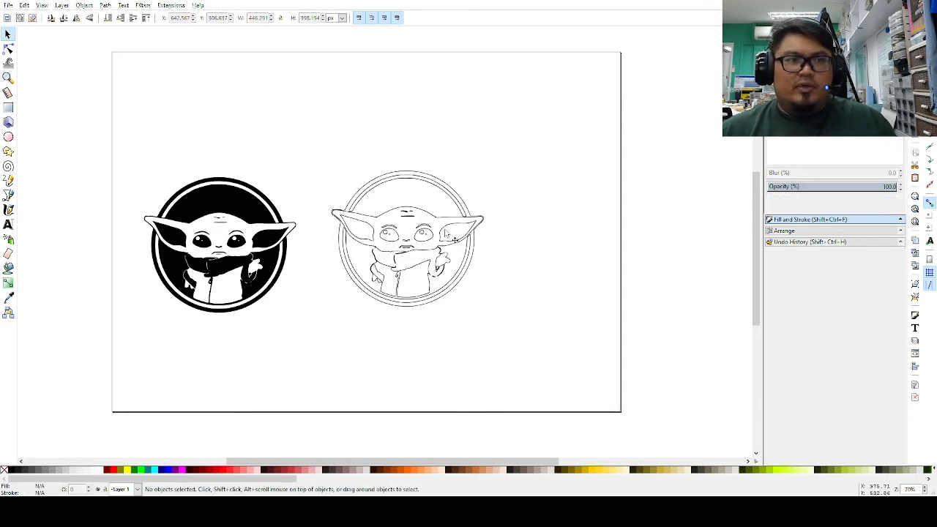
Step: Simplify the outlined copy twice with Ctrl+L, reducing it from 127 to 86 nodes
left_click(445, 233)
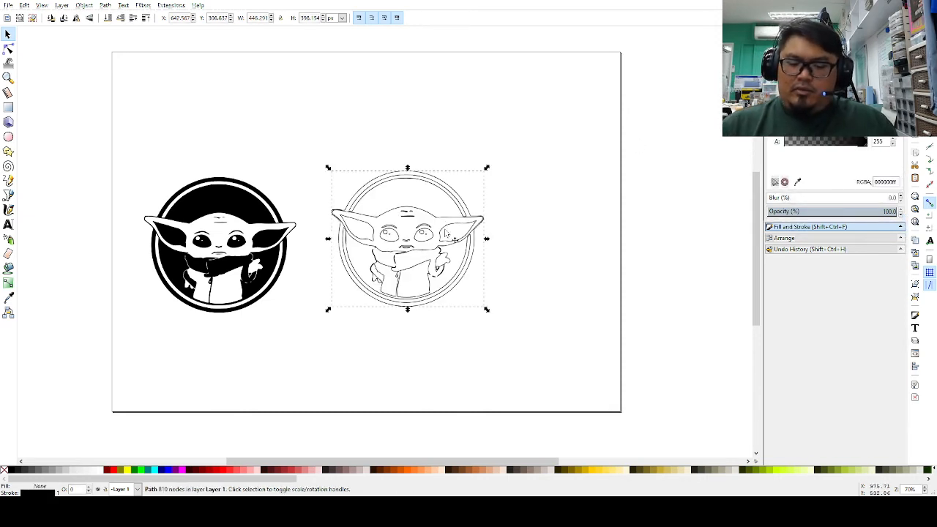
key("ctrl")
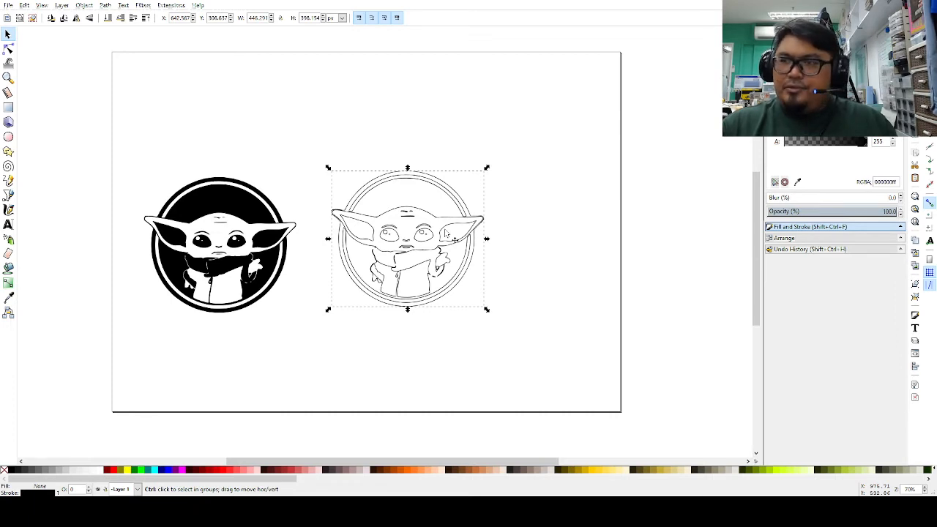
key("ctrl+l")
key("ctrl+l")
key("ctrl+l")
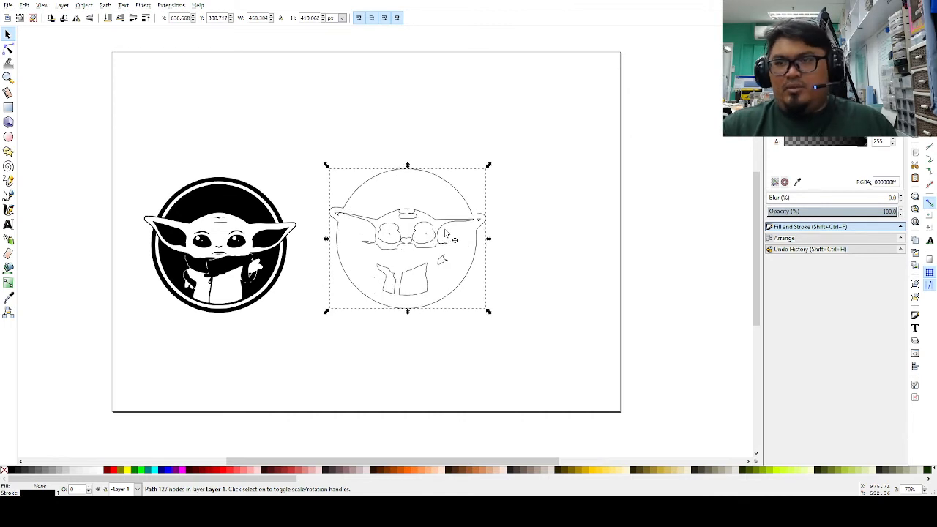
key("ctrl+l")
key("ctrl+l")
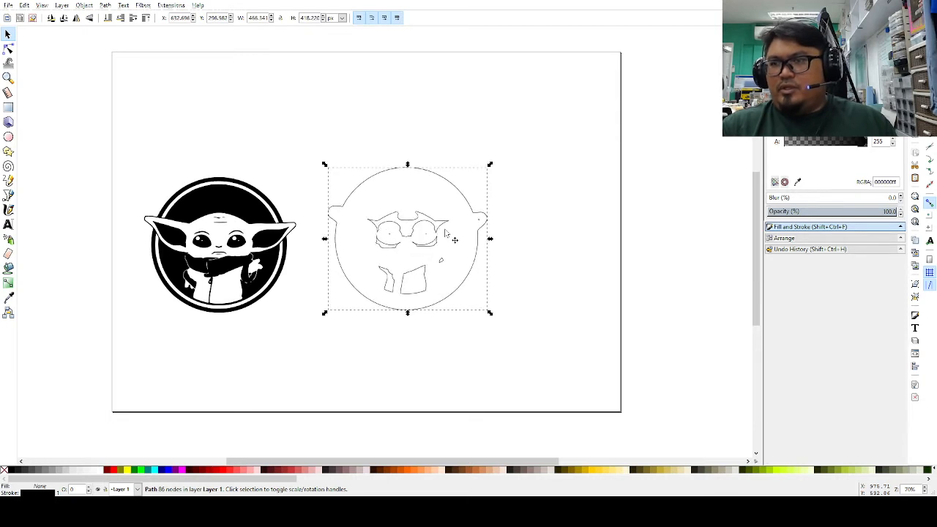
left_click(528, 230)
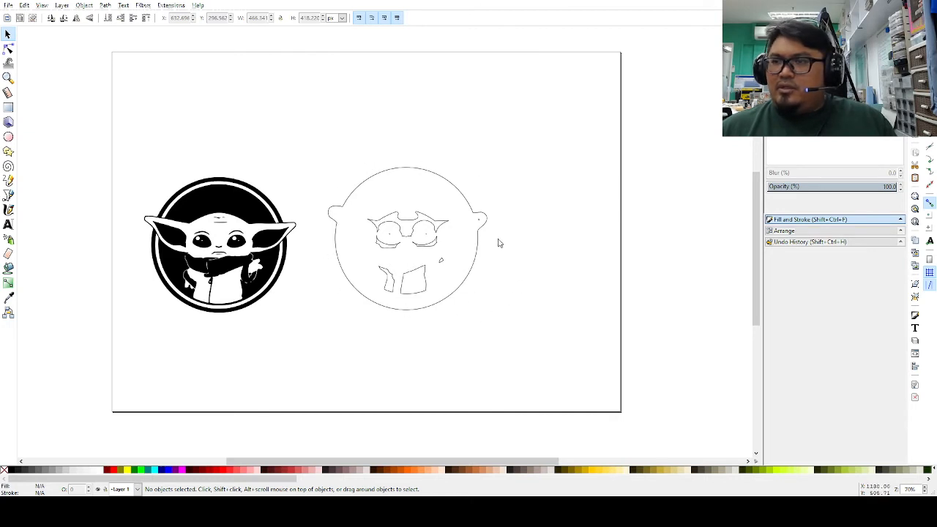
Step: Break the outline apart and drag the outer circle contour to the upper right
left_click(464, 196)
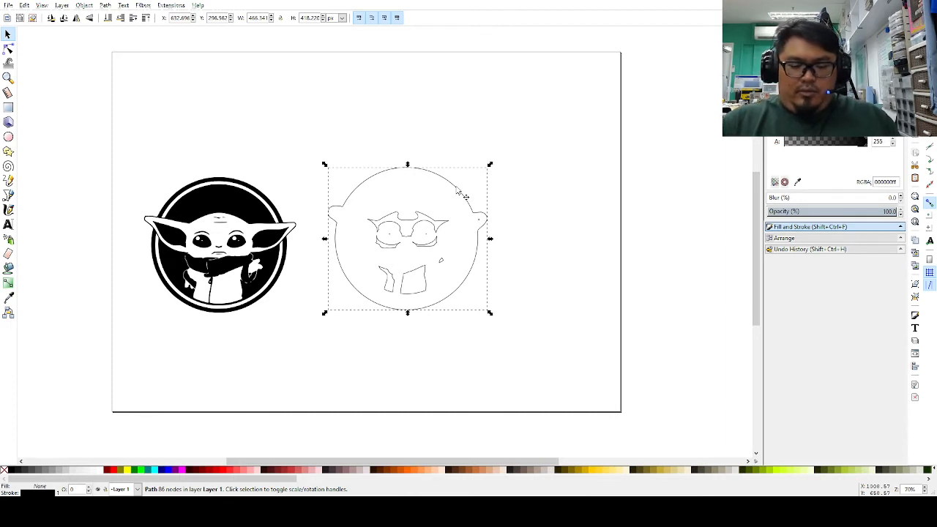
key("ctrl+shift+k")
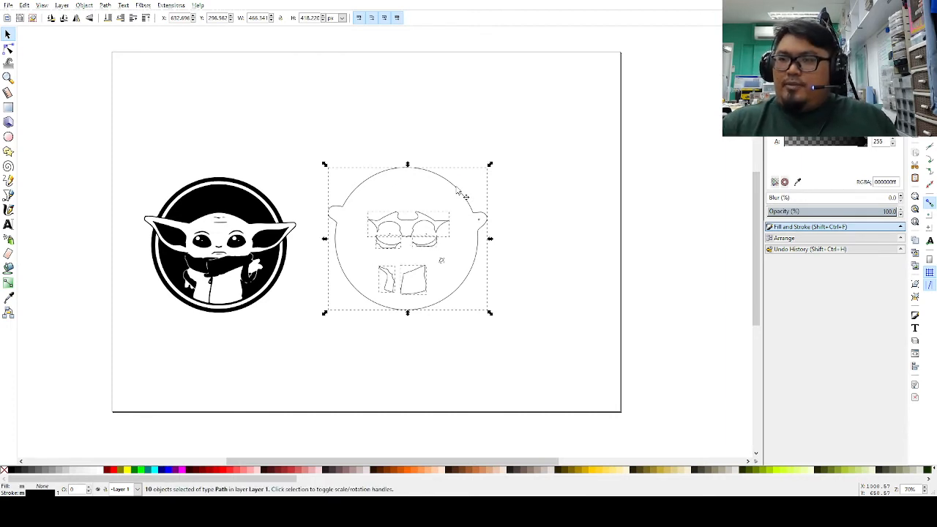
left_click(548, 203)
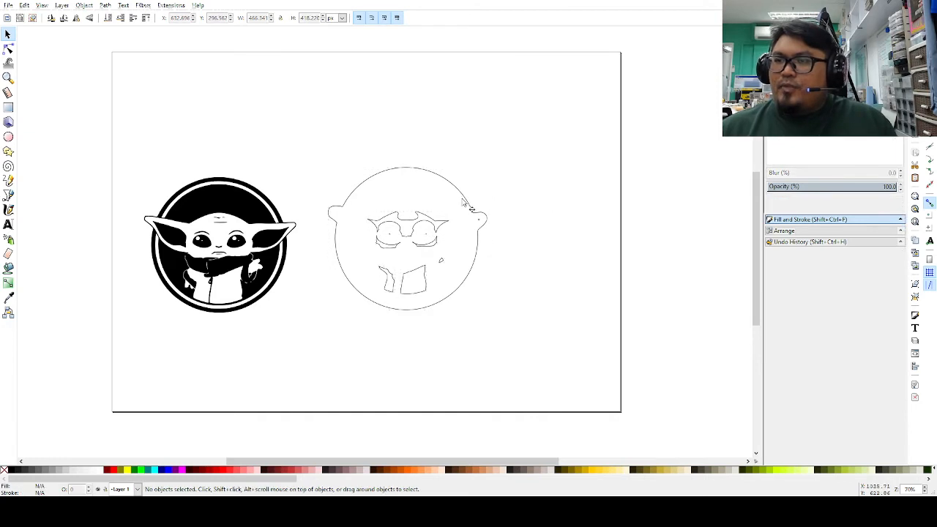
left_click_drag(466, 202, 586, 98)
Step: Delete the inner eye, body and leftover ear pieces, then move the circle-with-ears outline onto the emblem
left_click(401, 280)
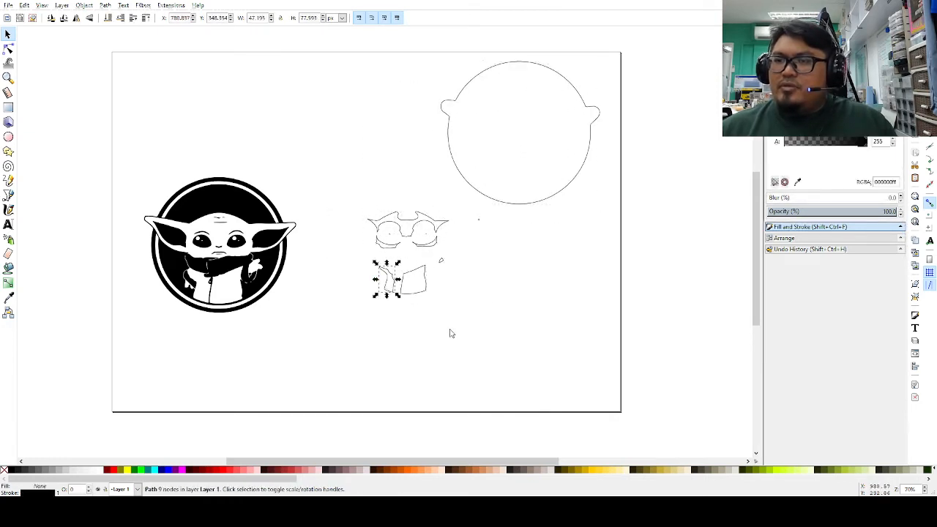
left_click_drag(339, 216, 520, 324)
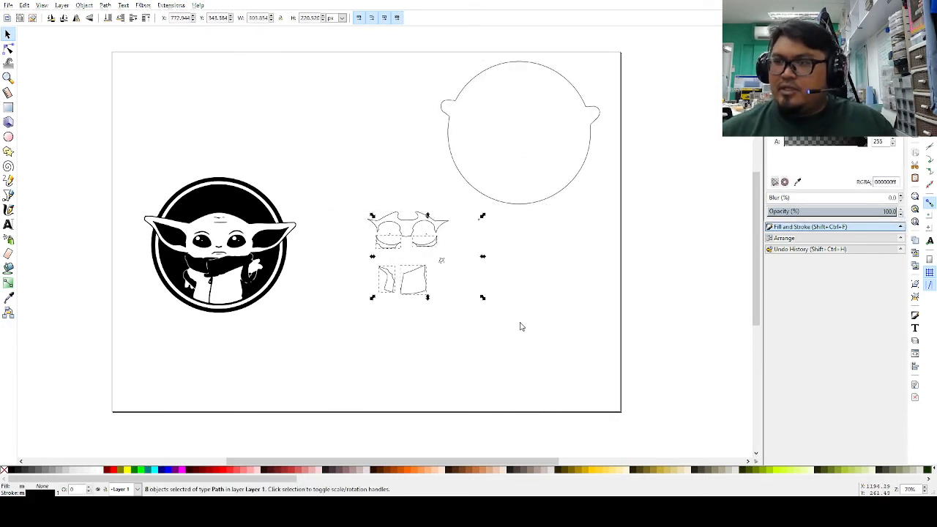
key("Delete")
left_click_drag(355, 205, 484, 273)
key("Delete")
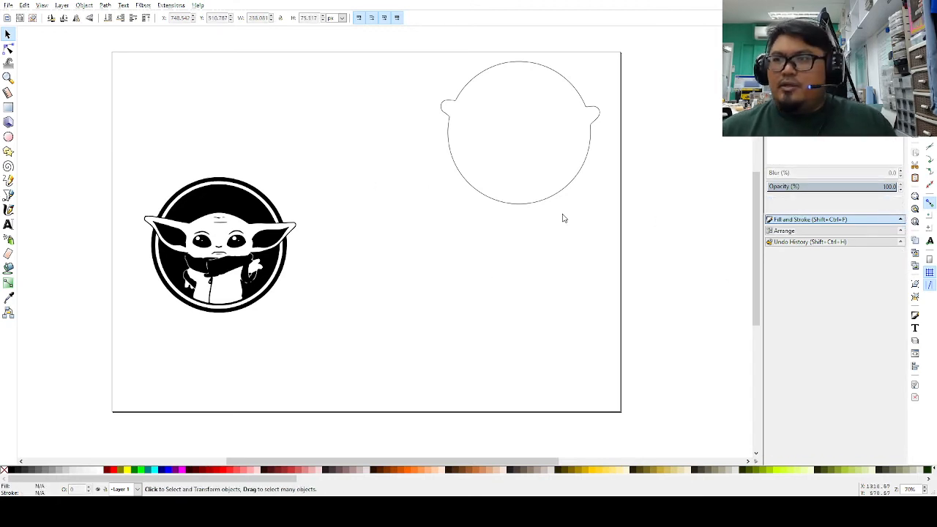
left_click_drag(560, 197, 267, 316)
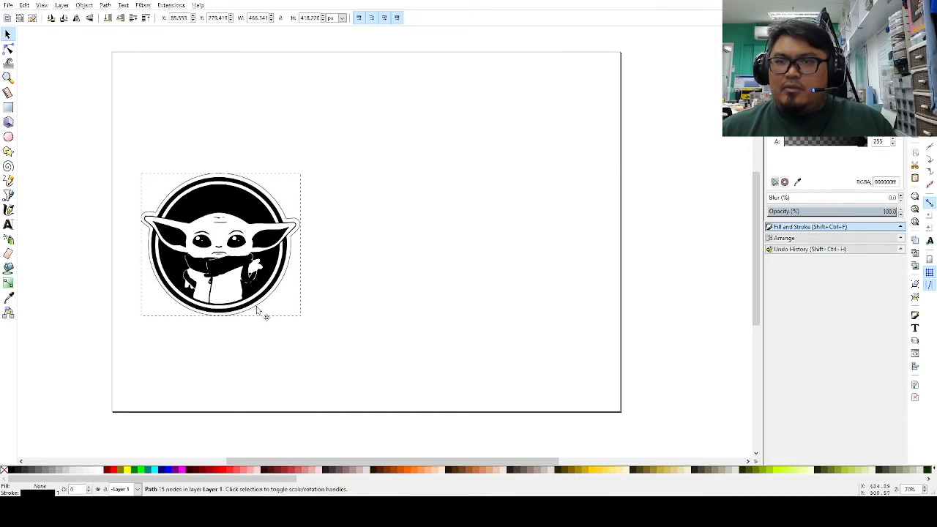
Step: Nudge the circle-with-ears outline down and enlarge it slightly so it frames the emblem
key("Down")
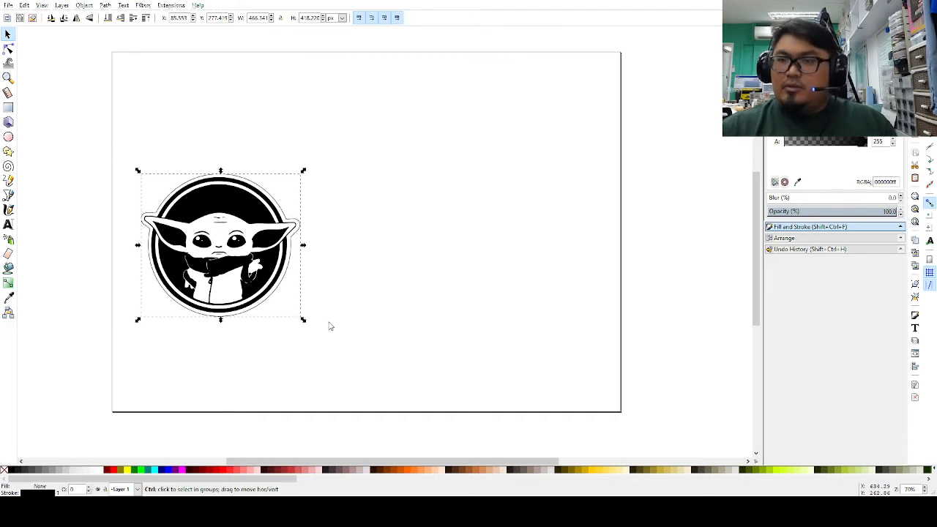
key("period")
key("period")
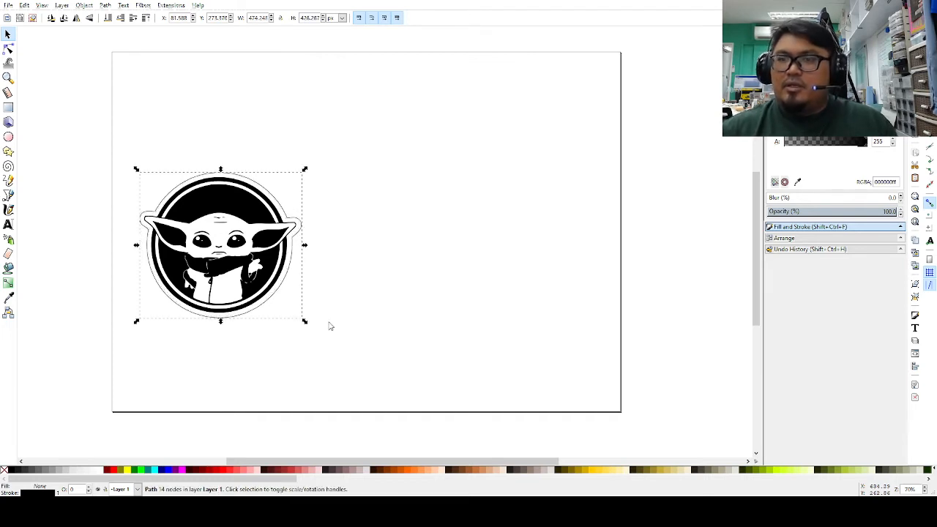
left_click(386, 303)
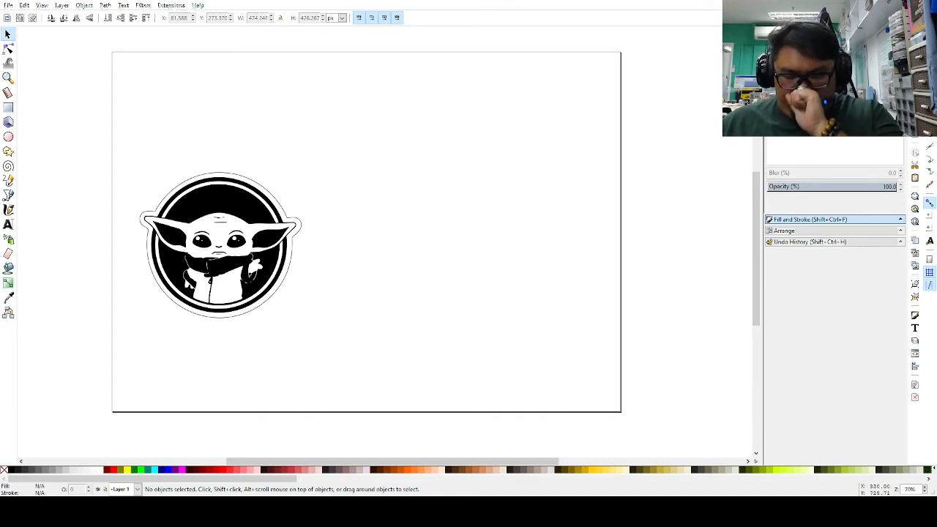
Step: Draw a rectangle below the emblem and set its stroke width to 1 px
left_click(8, 107)
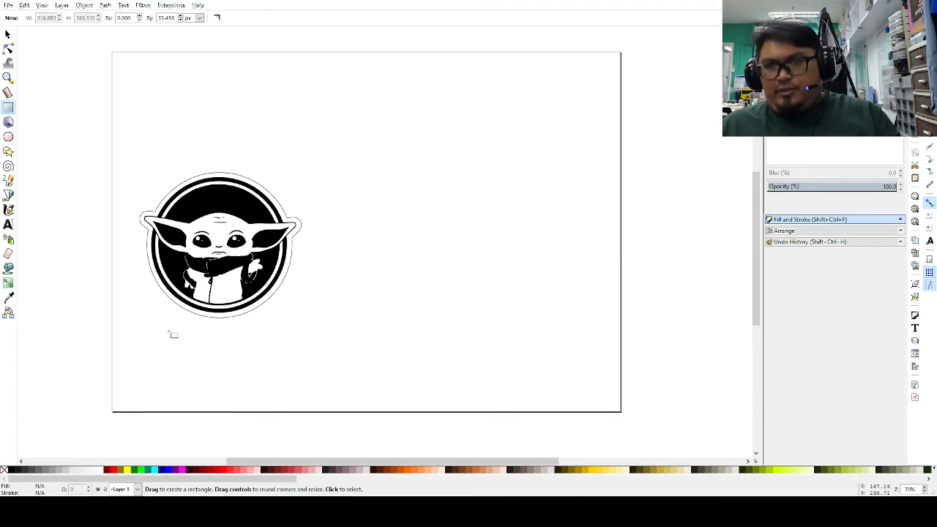
left_click_drag(170, 319, 273, 364)
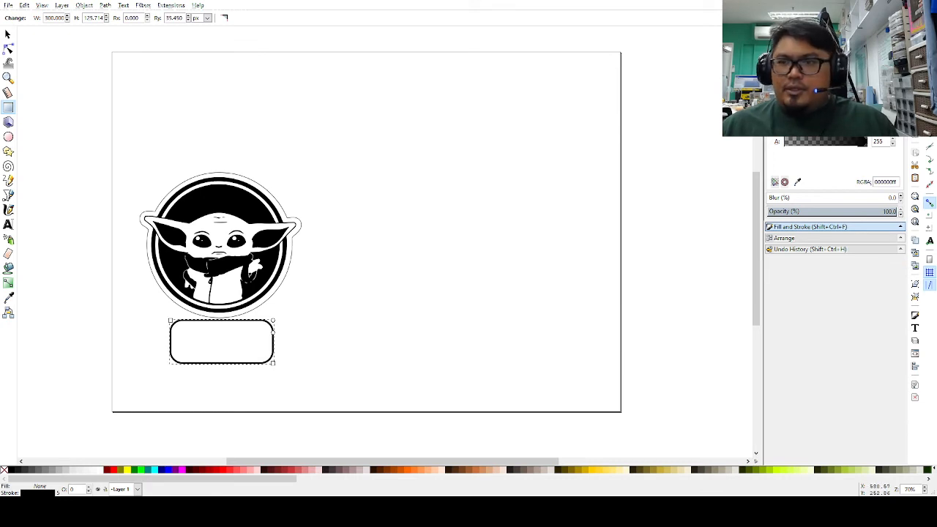
left_click(853, 43)
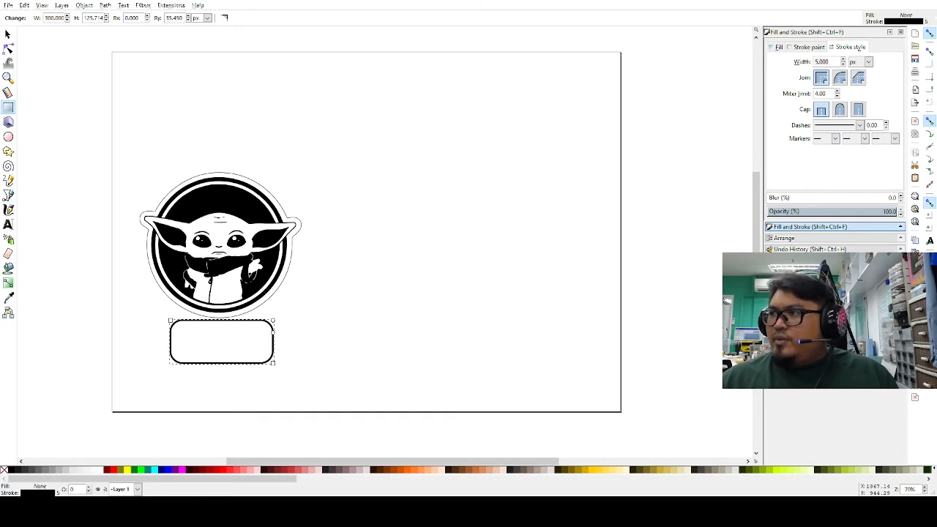
left_click_drag(830, 63, 720, 64)
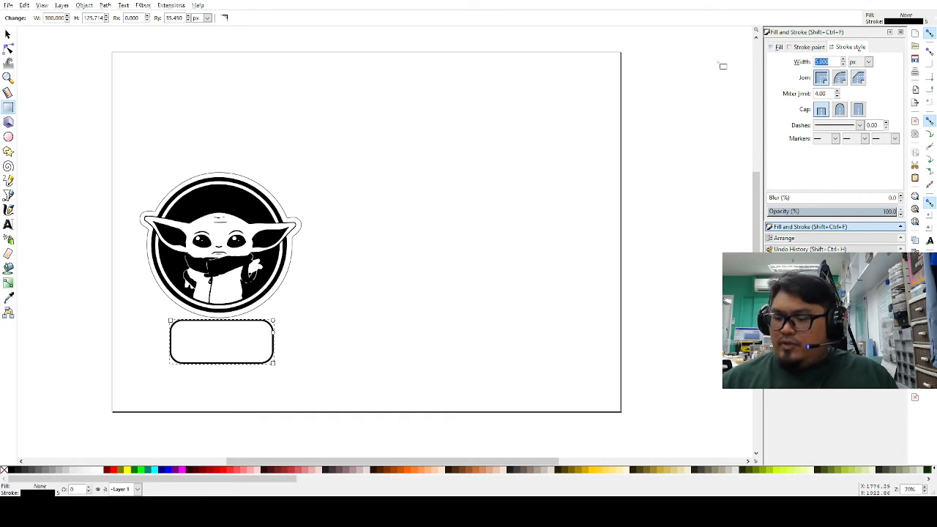
type("1")
key("Return")
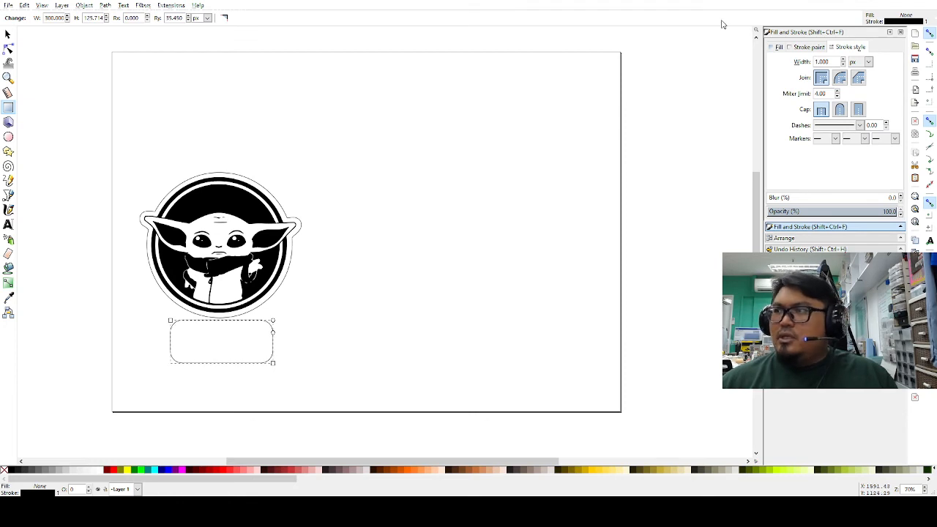
Step: Drag the rectangle's rounding handle back to make its corners square
left_click(401, 317)
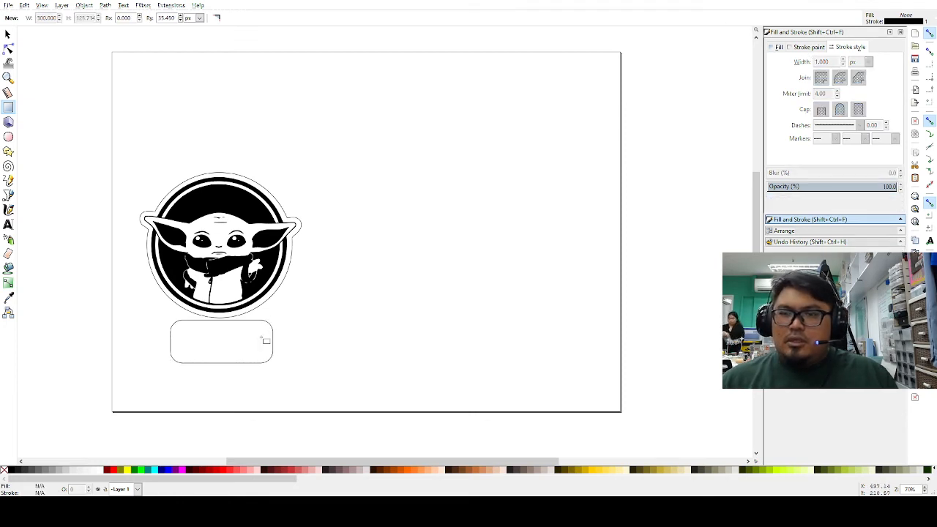
left_click(273, 336)
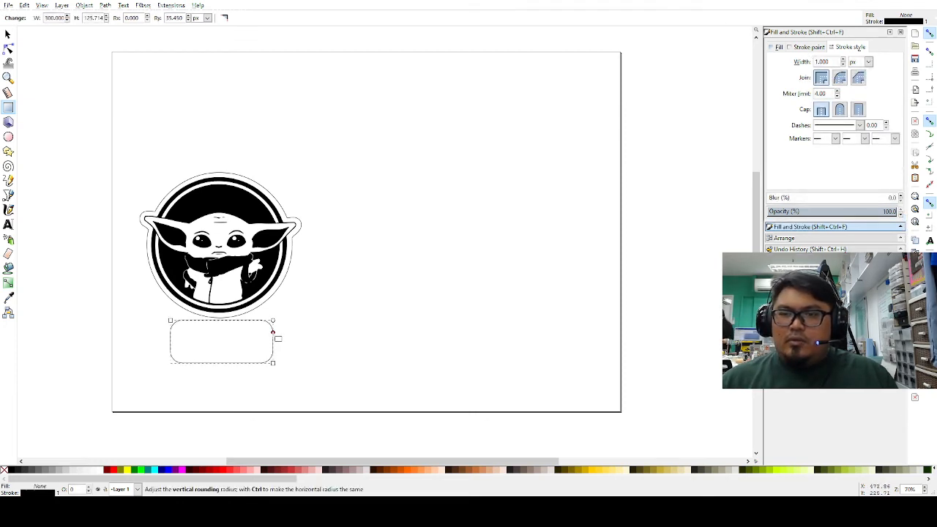
left_click_drag(274, 332, 272, 303)
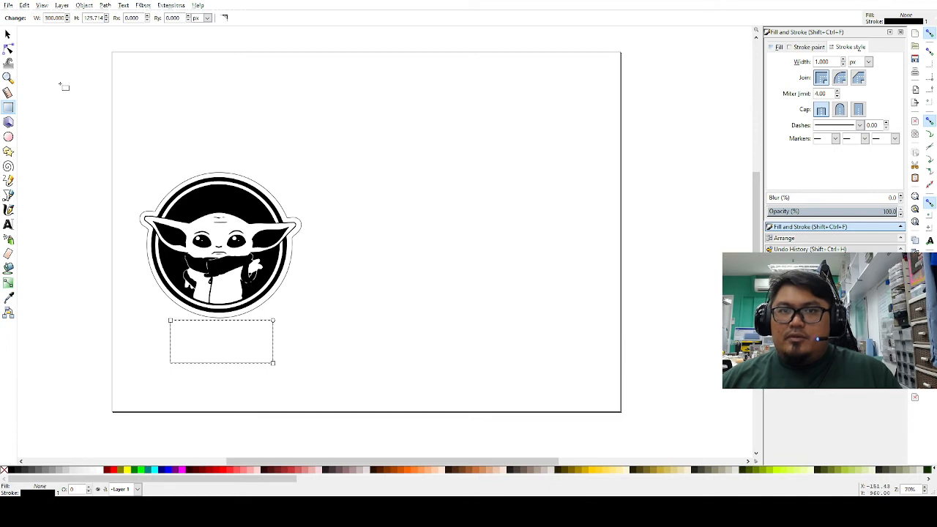
Step: Move the Baby Yoda emblem aside and slide the rectangle up across the circle outline's bottom
left_click(8, 34)
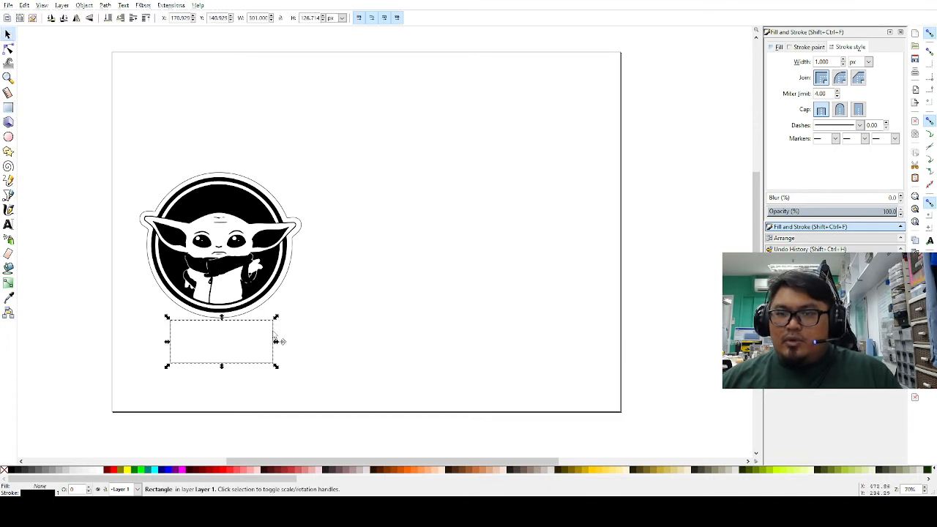
left_click_drag(262, 223, 565, 172)
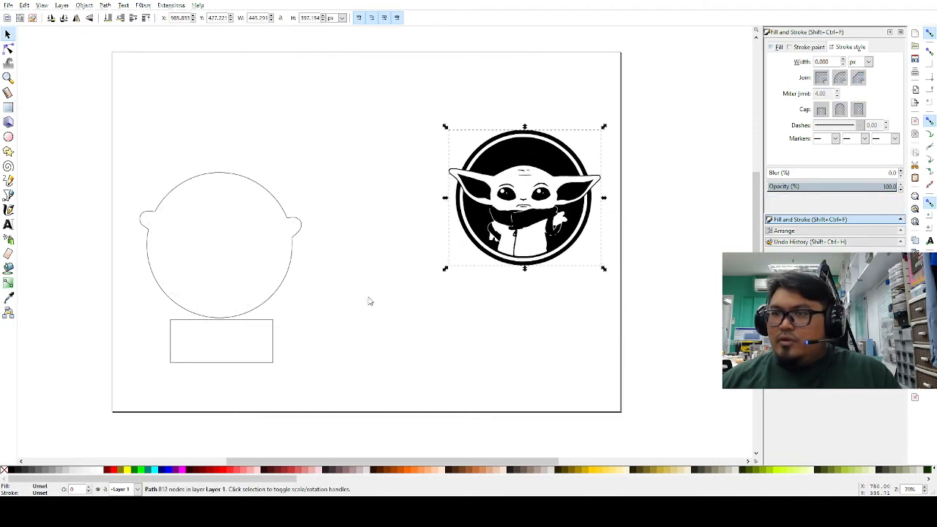
mouse_move(273, 341)
left_mouse_down()
mouse_move(264, 330)
mouse_move(273, 323)
left_mouse_up()
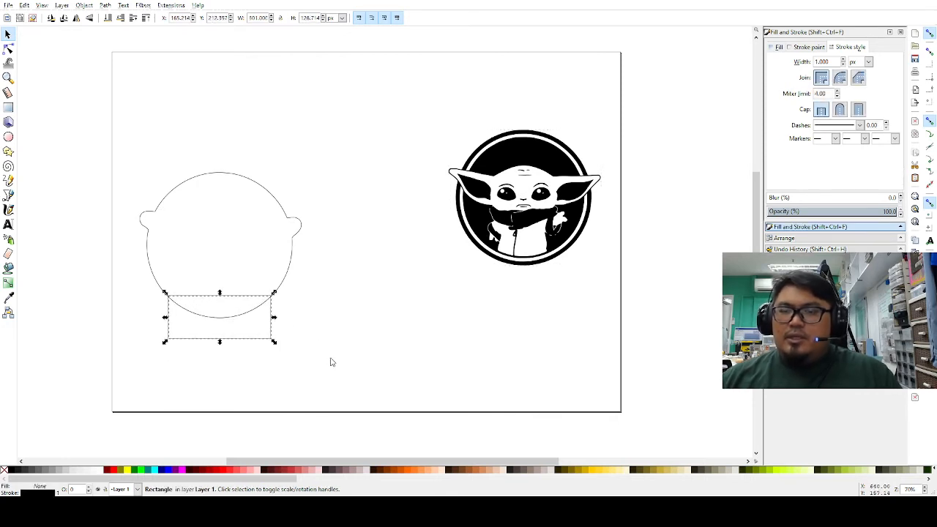
left_click(146, 169)
Step: Union the circle outline and rectangle into one stand-shaped path
left_click_drag(205, 253, 304, 356)
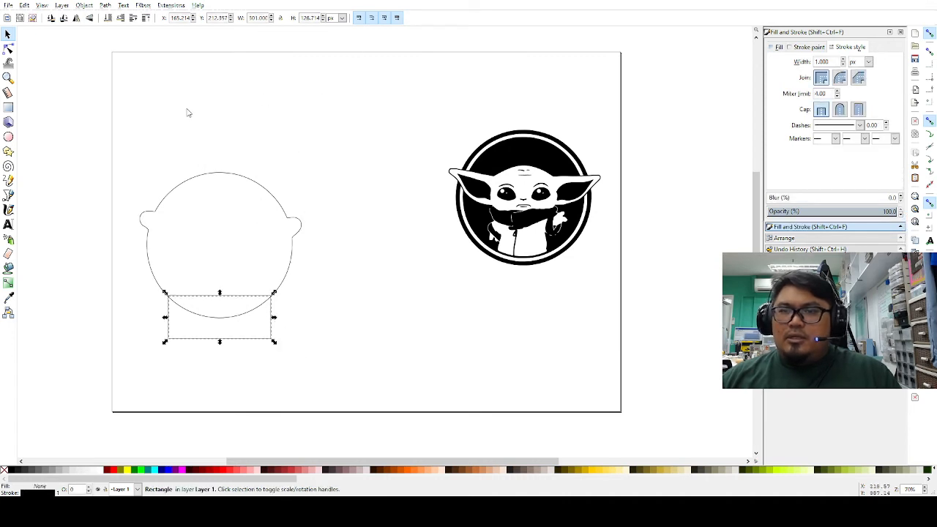
left_click_drag(145, 137, 322, 374)
left_click_drag(119, 140, 345, 373)
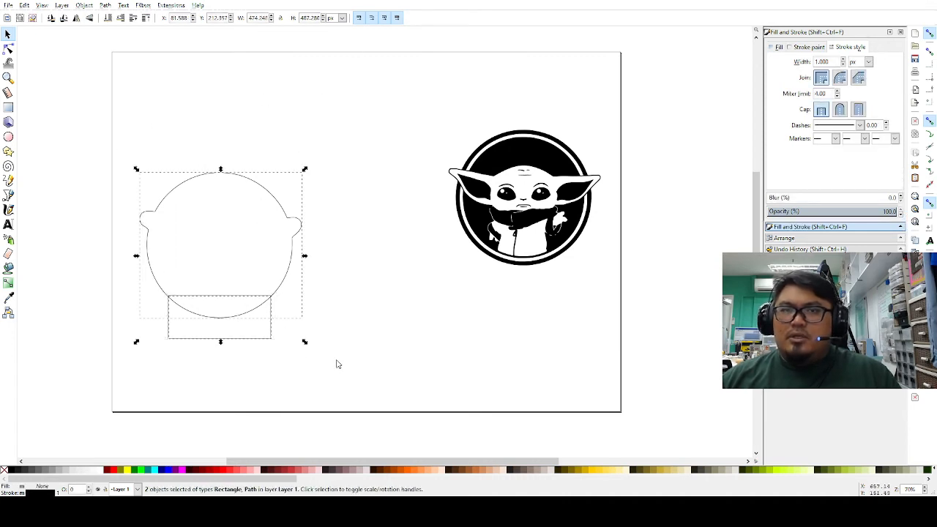
left_click(105, 5)
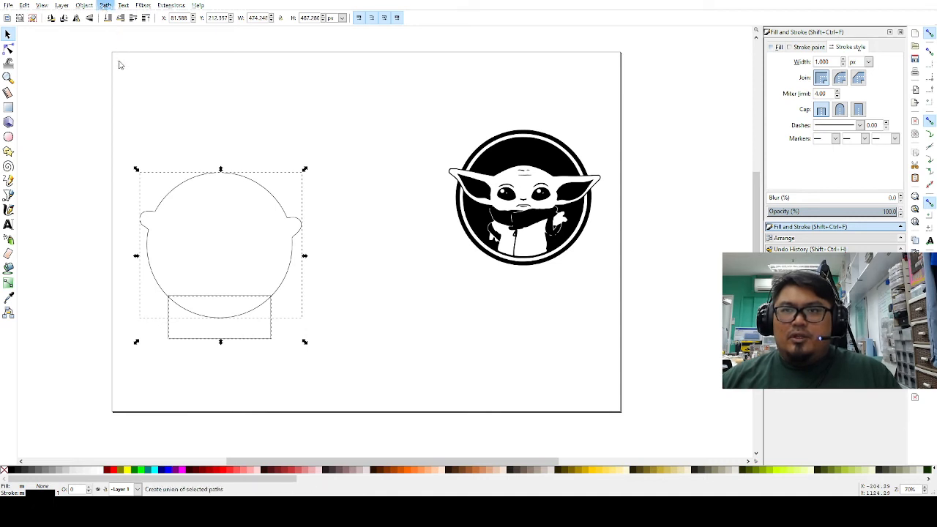
left_click(119, 65)
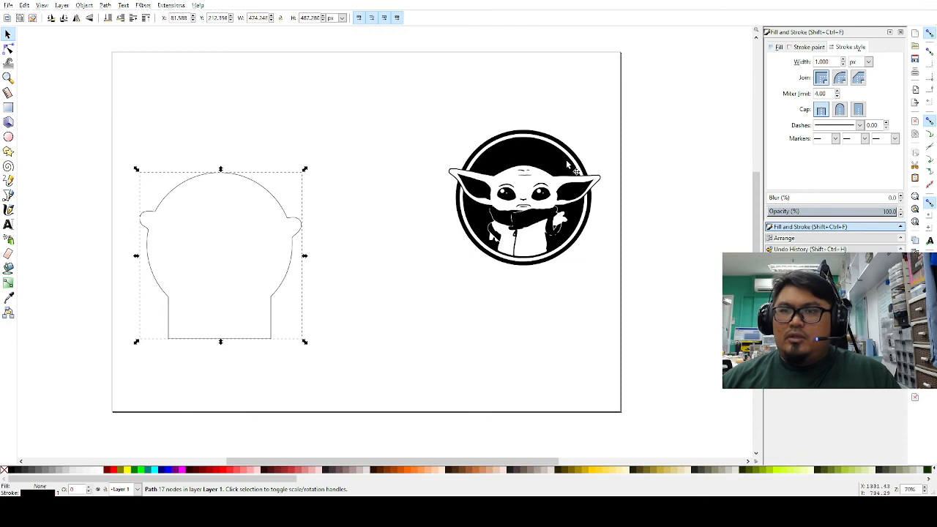
Step: Set the emblem back on the merged outline and group them together
left_click_drag(566, 160, 261, 210)
left_click(380, 184)
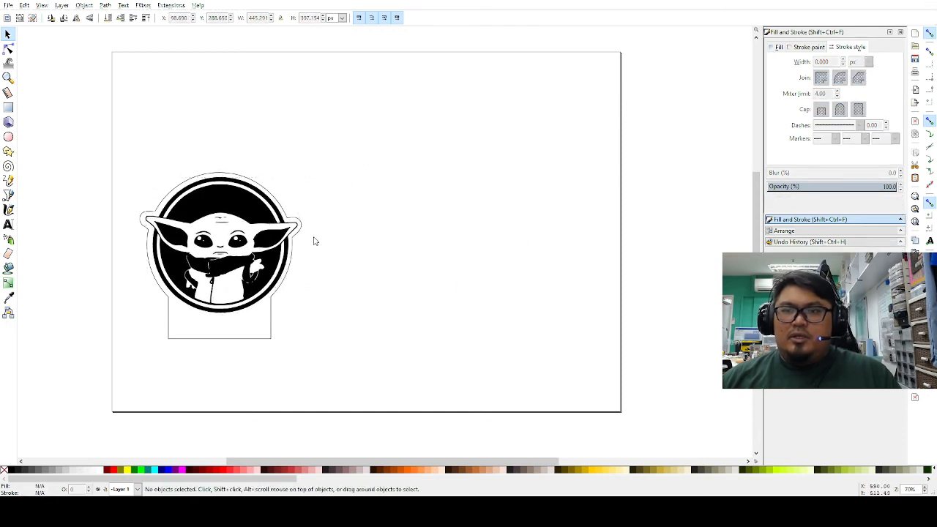
left_click_drag(127, 136, 308, 359)
key("ctrl+g")
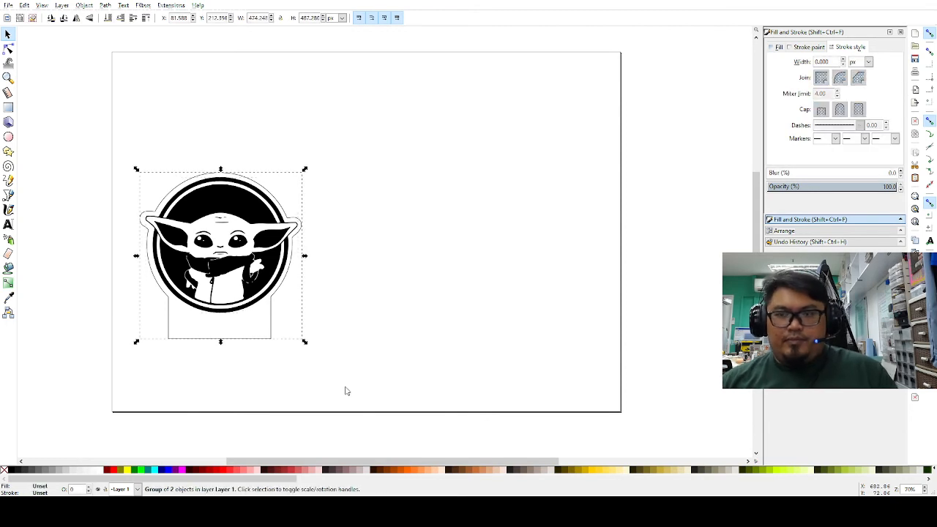
Step: Move the group down-left, ungroup it, and drag both paths to the page's top centre
left_click_drag(289, 265, 264, 338)
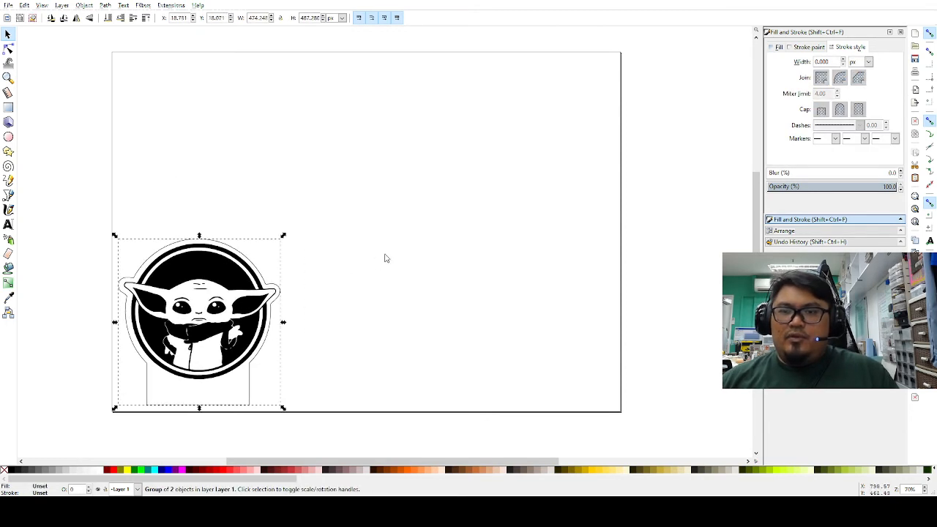
left_click(387, 256)
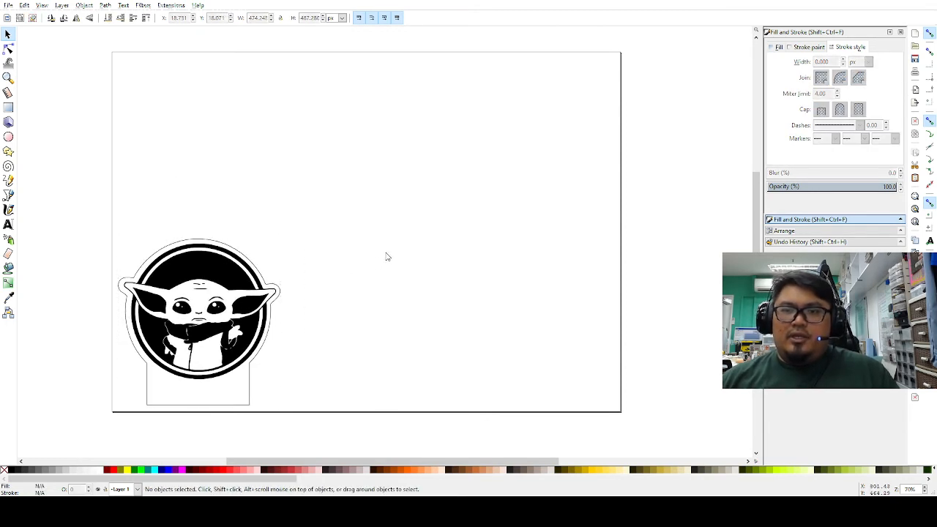
left_click(209, 272)
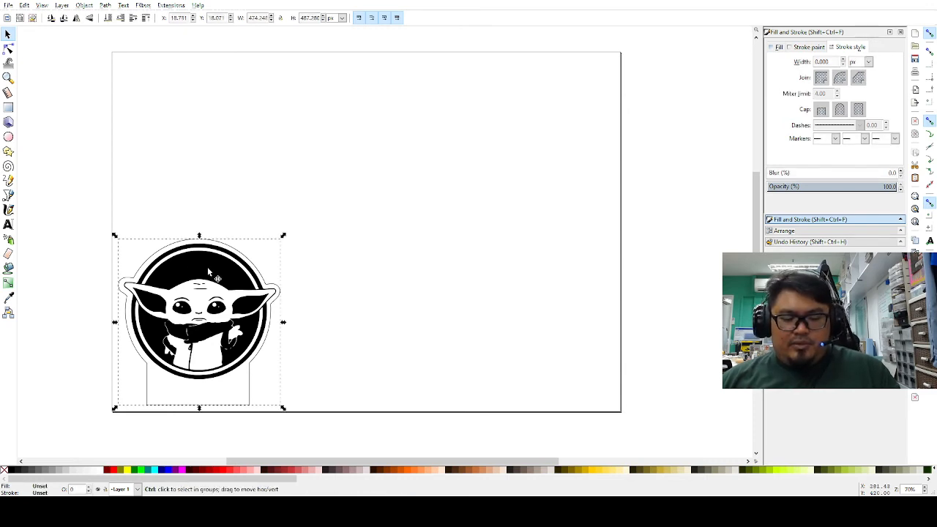
key("ctrl+shift+g")
mouse_move(209, 272)
left_mouse_down()
mouse_move(461, 131)
mouse_move(415, 113)
mouse_move(234, 309)
mouse_move(206, 253)
mouse_move(209, 262)
mouse_move(503, 178)
left_mouse_up()
Step: Undo the recent moves and the union, restoring the separate circle and rectangle
left_click(365, 230)
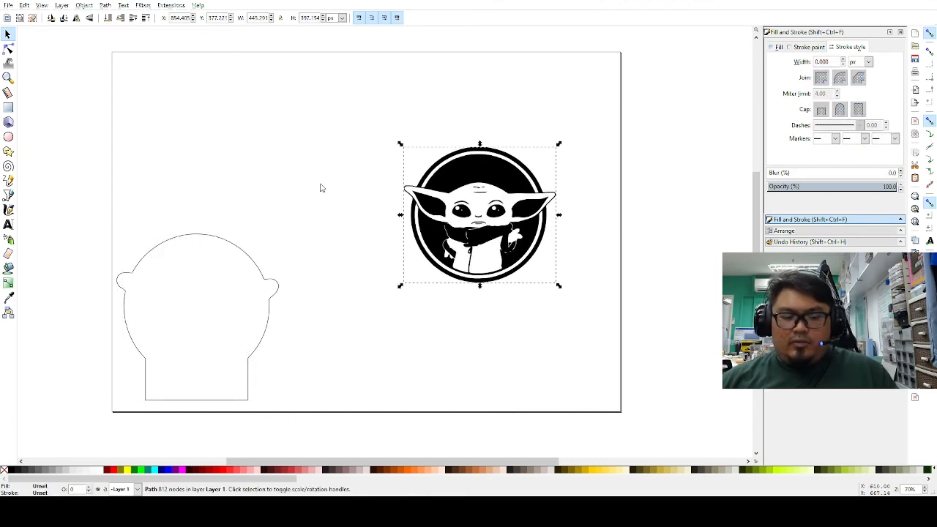
key("ctrl+z")
key("ctrl+z")
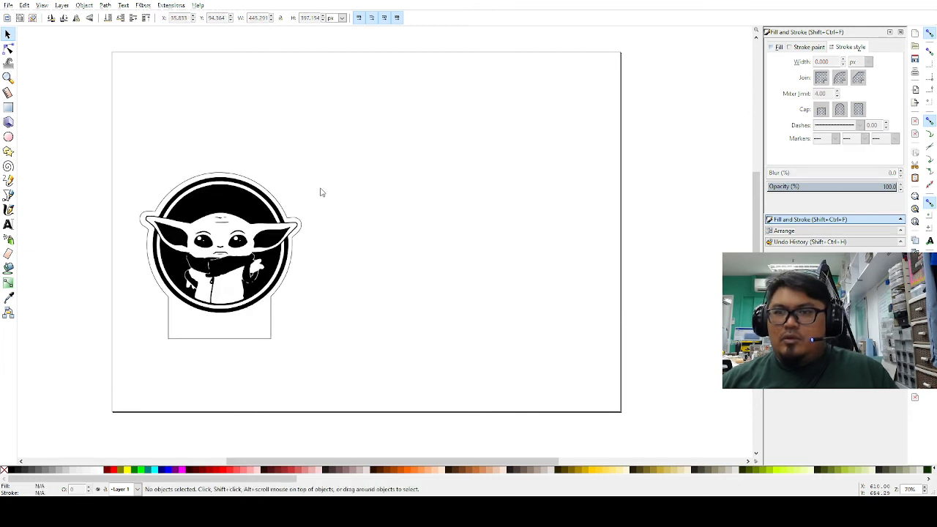
key("ctrl+z")
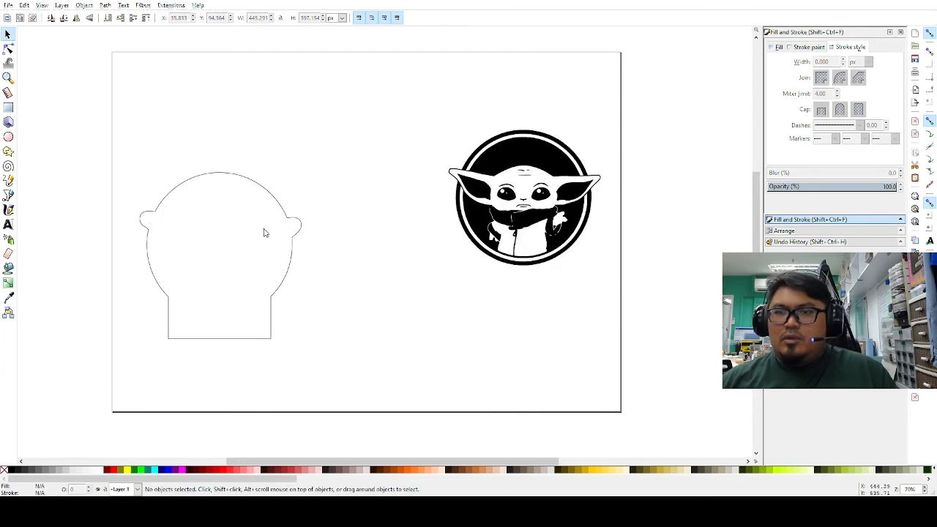
key("ctrl+z")
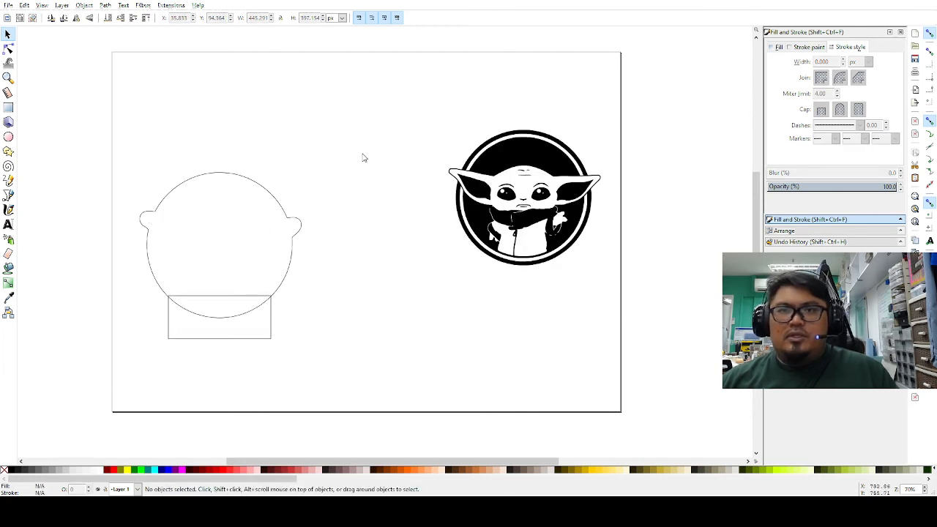
Step: Duplicate the circle-with-ears outline and place the copy in the lower middle of the page
mouse_move(125, 139)
left_mouse_down()
mouse_move(198, 324)
mouse_move(326, 391)
mouse_move(237, 145)
left_mouse_up()
left_click(252, 182)
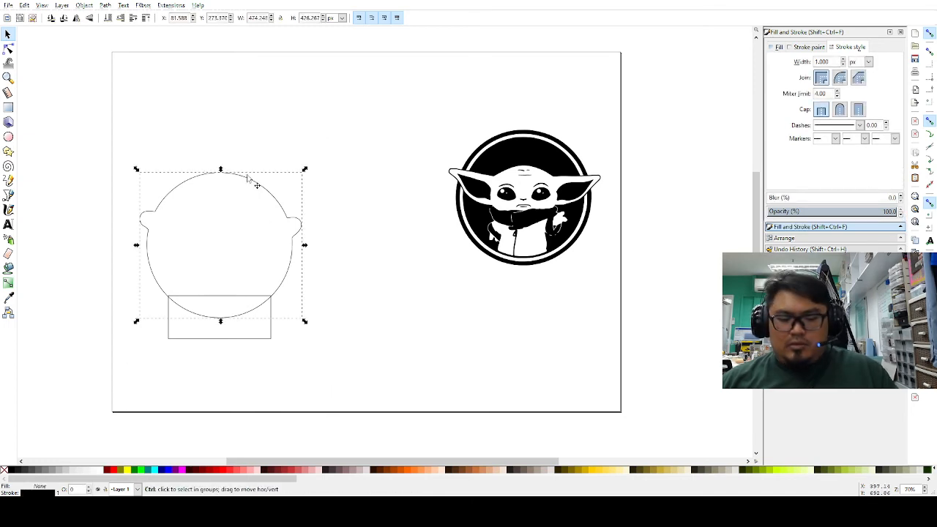
key("ctrl+c")
key("ctrl+v")
left_click_drag(391, 147, 398, 264)
left_click(216, 289)
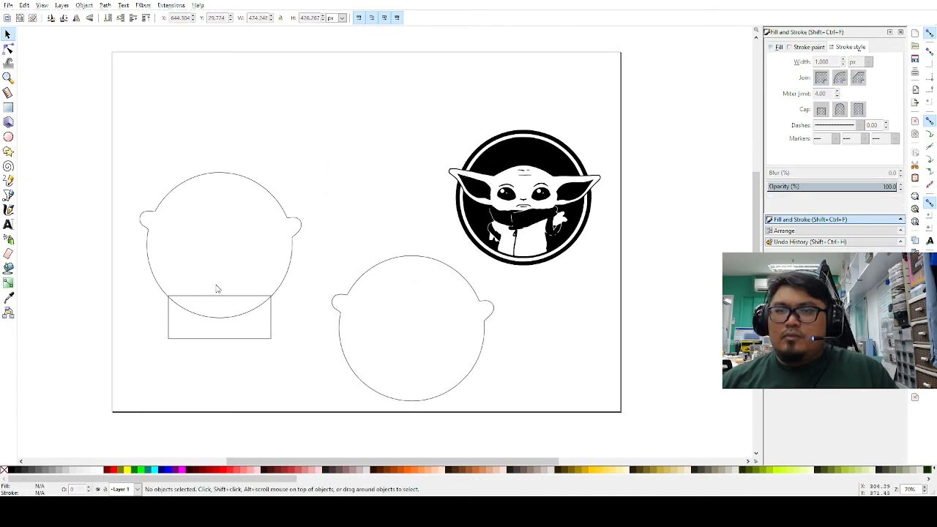
Step: Union the rectangle with the left eared circle into one stand outline
left_click_drag(125, 166, 309, 402)
left_click(117, 159)
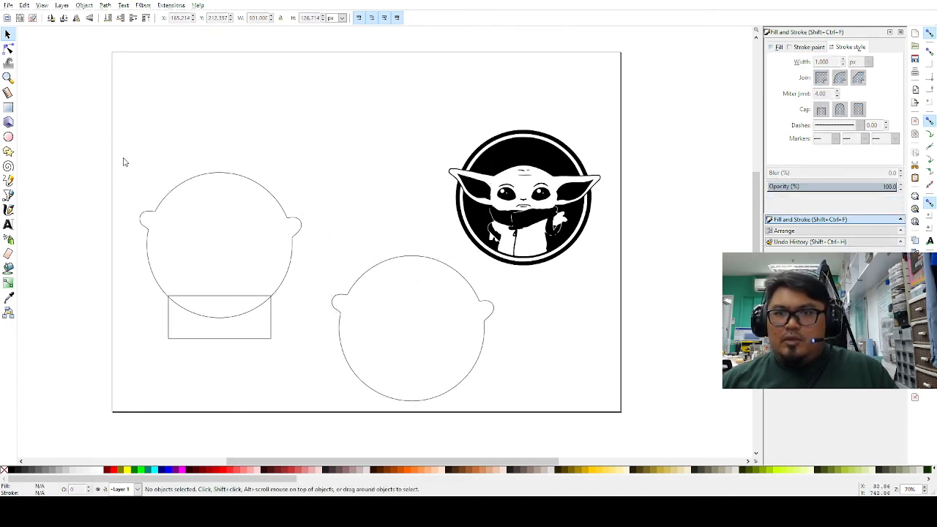
left_click_drag(125, 146, 310, 364)
left_click(105, 5)
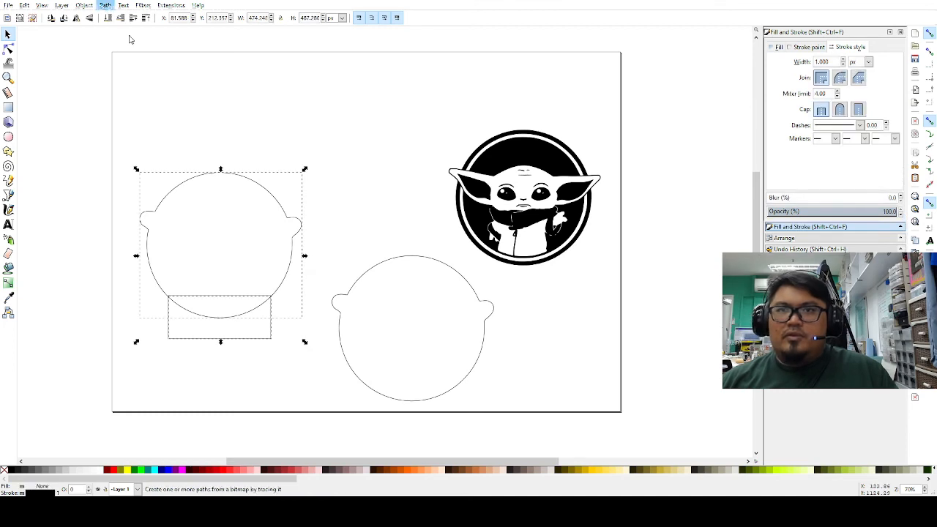
left_click(144, 63)
Step: Shift the merged stand outline down-left and the right eared circle up the page
left_click(262, 151)
left_click_drag(263, 189, 257, 243)
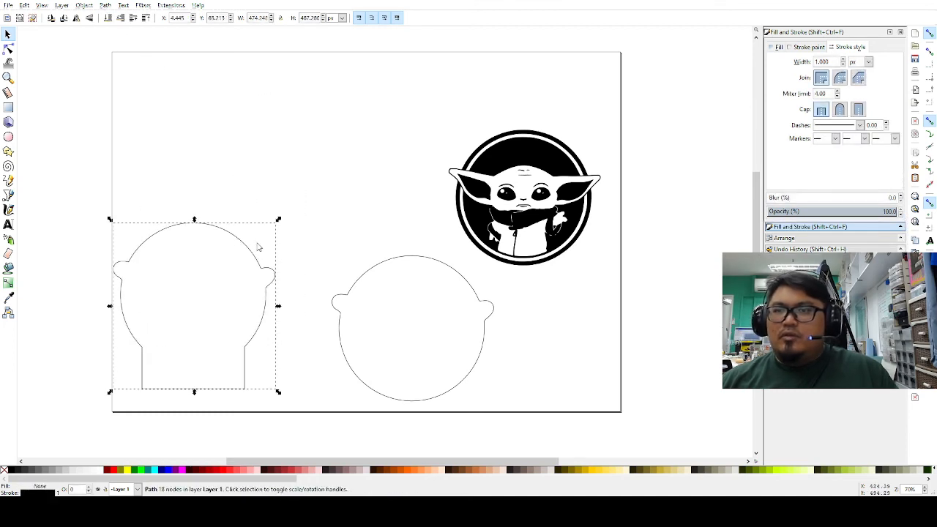
left_click_drag(370, 274, 294, 114)
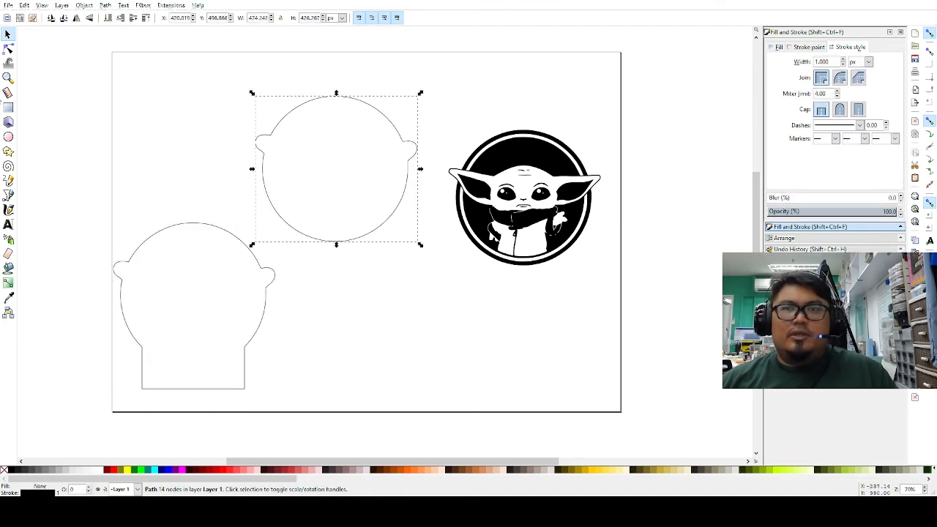
Step: Draw a test ellipse near the page's top-left, then delete it
left_click(8, 137)
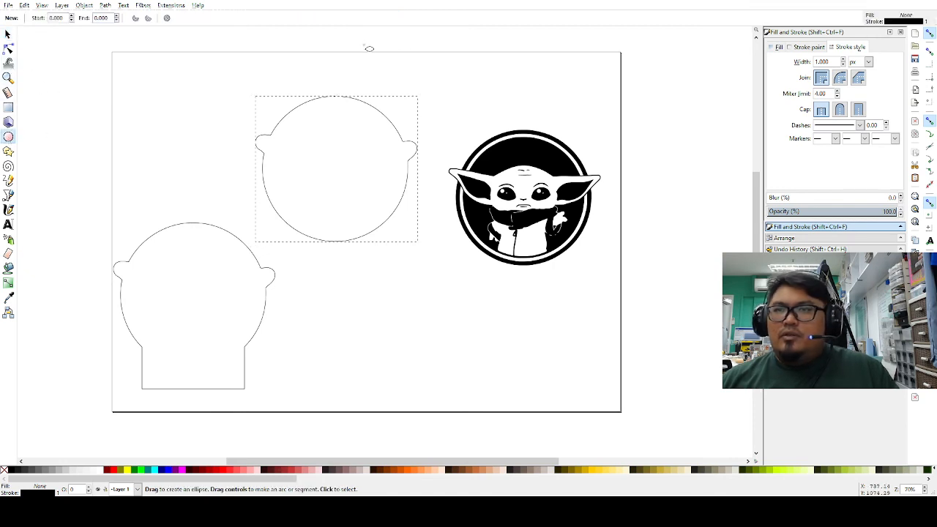
left_click_drag(155, 71, 228, 133)
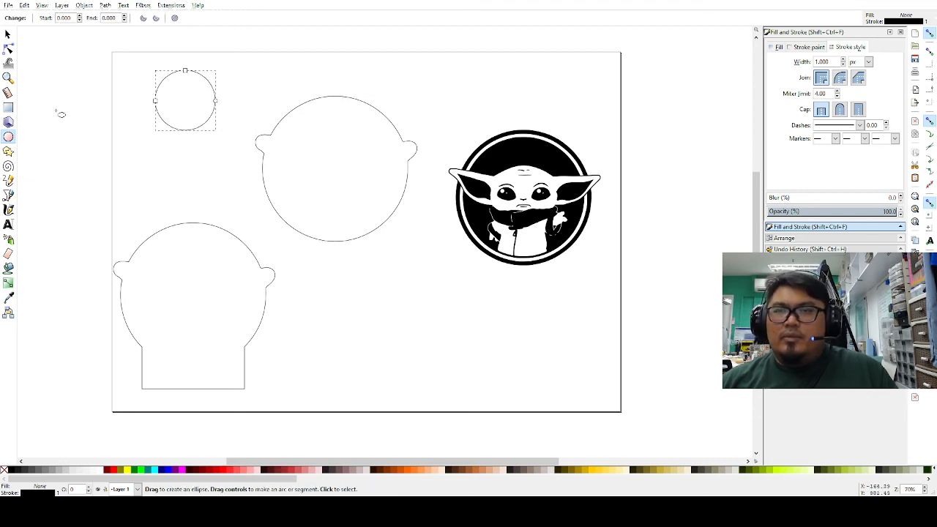
key("Delete")
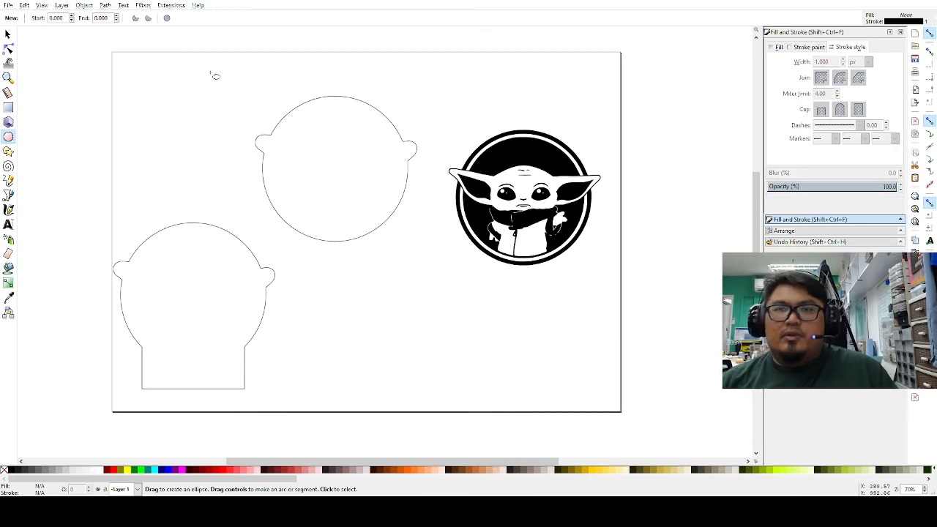
Step: Draw a 130 × 221.429 px rectangle and fit a 79.571 × 165.107 px scaled copy inside it
left_click(8, 107)
left_click_drag(150, 76, 195, 153)
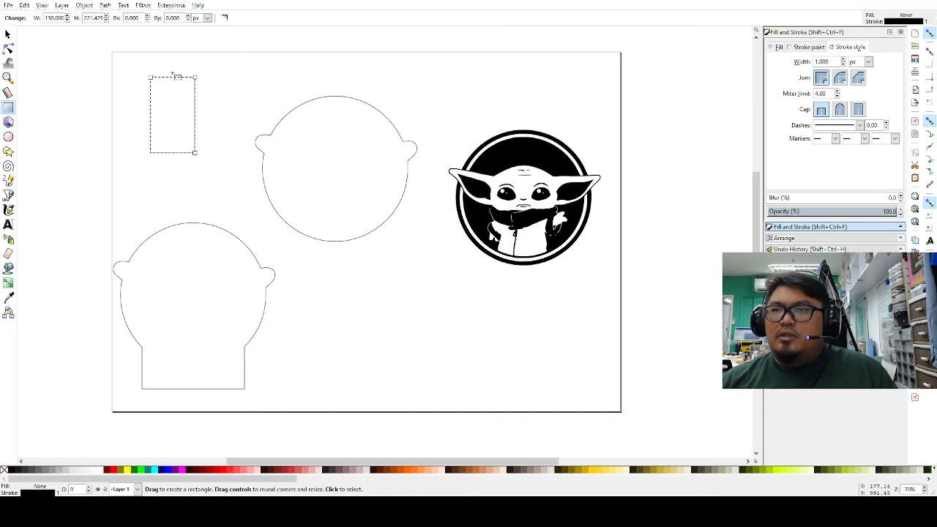
left_click(8, 34)
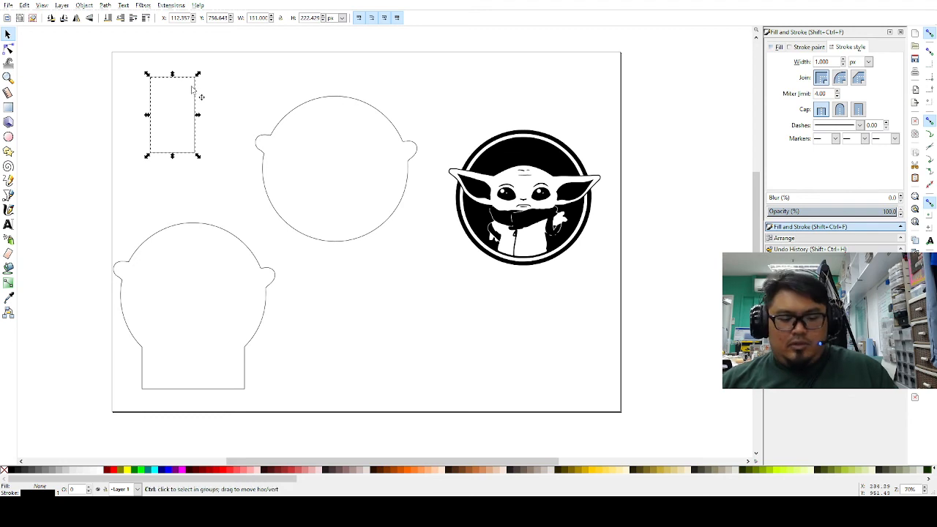
key("ctrl+v")
mouse_move(271, 54)
left_mouse_down()
mouse_move(253, 80)
mouse_move(185, 103)
left_mouse_up()
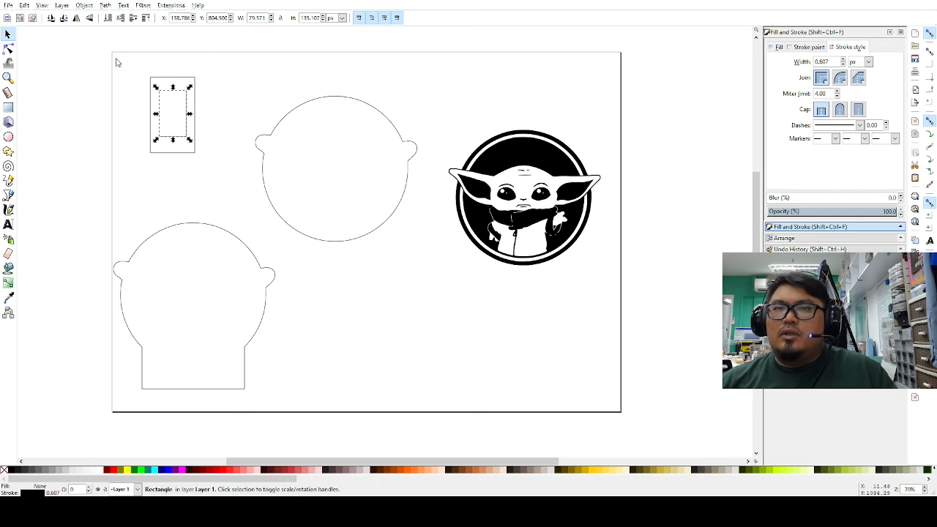
left_click(99, 58)
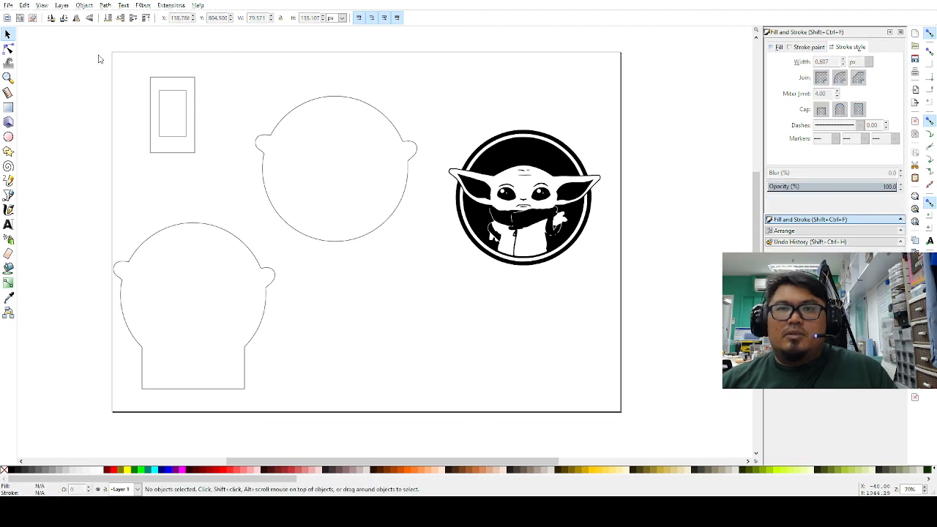
Step: Round the corners of the small inner rectangle and the tall outer rectangle
left_click(8, 107)
left_click(186, 96)
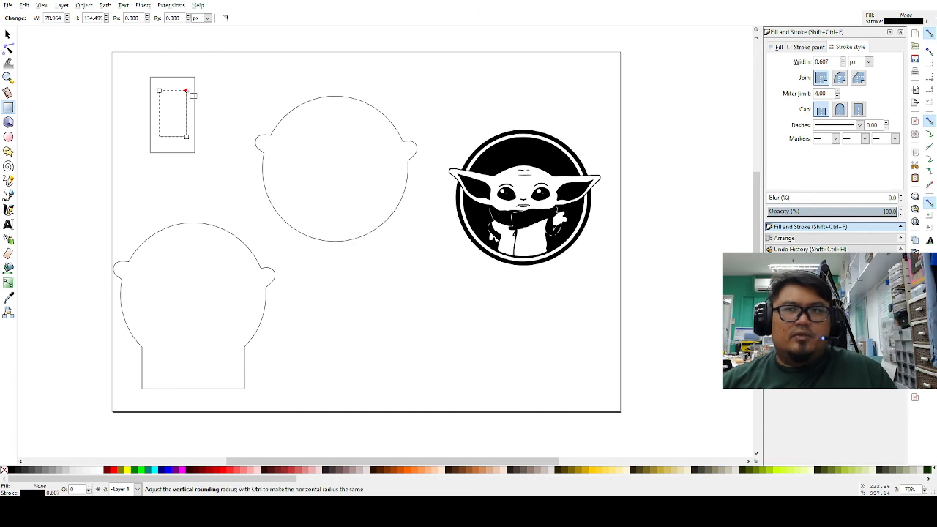
left_click_drag(185, 91, 187, 98)
left_click(195, 78)
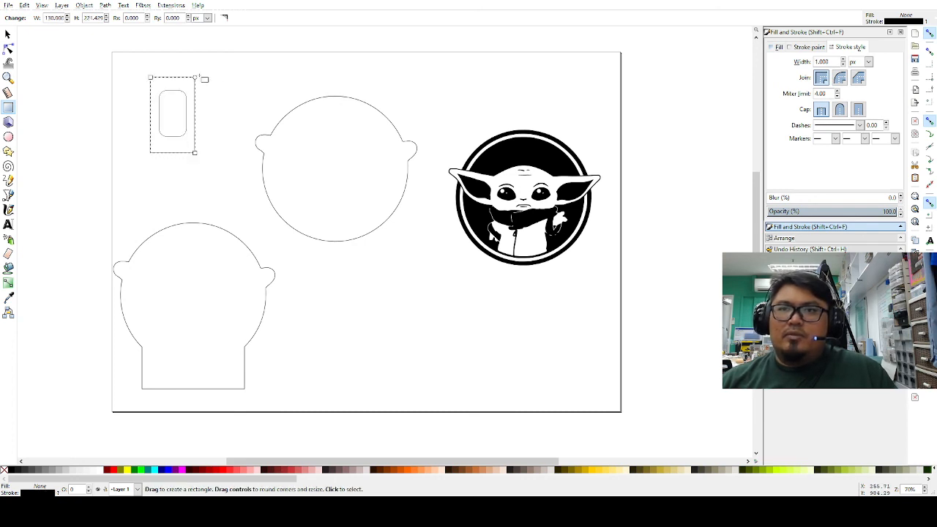
left_click_drag(194, 80, 198, 90)
Step: Overlap the tall rounded rectangle onto the right eared circle's top, moving the small one top-left
left_click(7, 33)
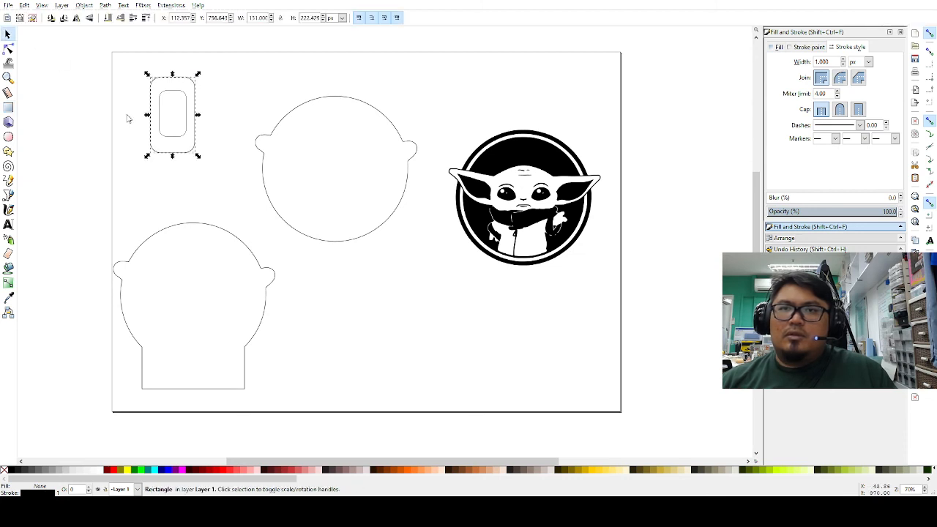
left_click(126, 118)
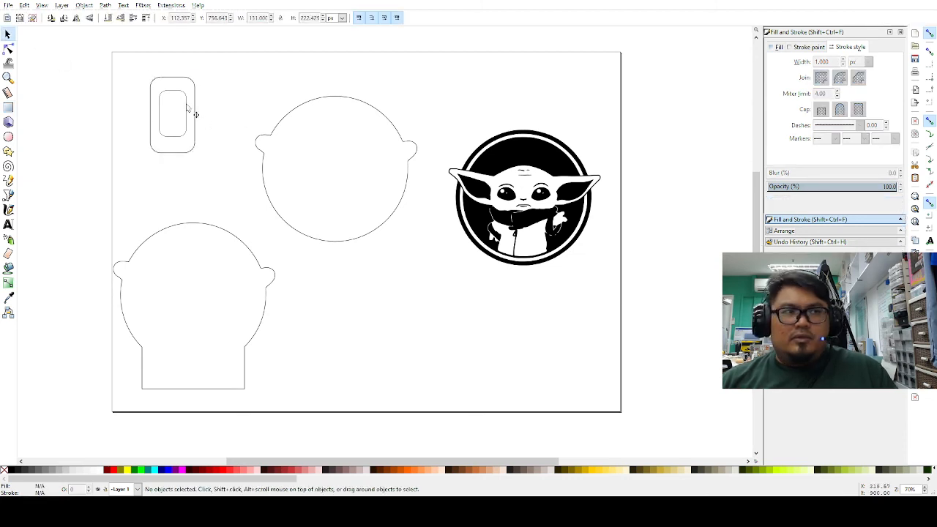
left_click_drag(188, 108, 258, 88)
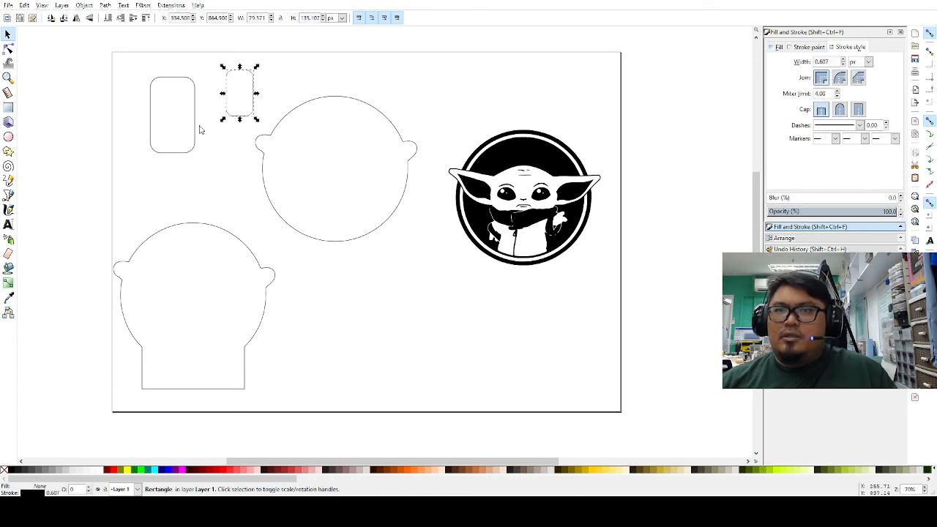
left_click_drag(360, 105, 364, 134)
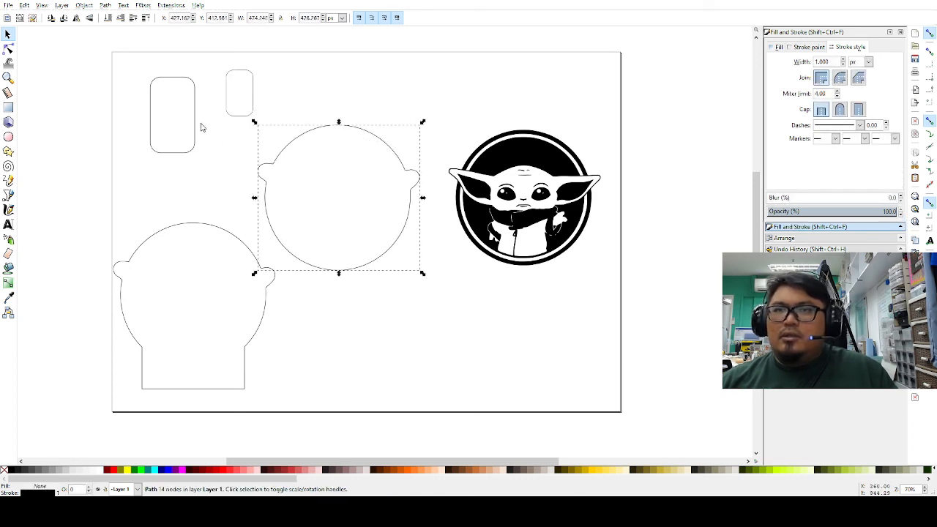
left_click_drag(194, 125, 366, 133)
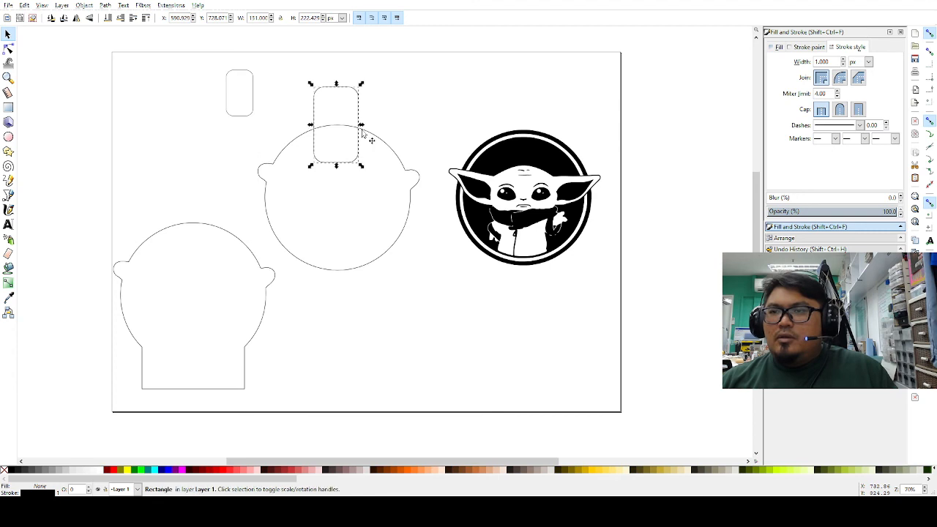
left_click(281, 105)
left_click_drag(252, 93, 164, 94)
left_click(259, 81)
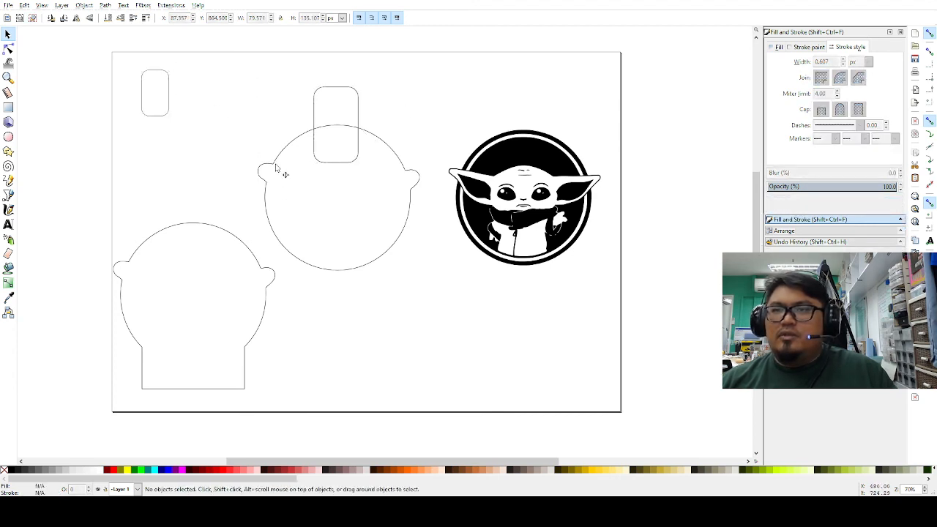
Step: Union the tall rounded rectangle tab with the right eared circle outline
left_click(277, 165)
left_click(341, 89, "shift")
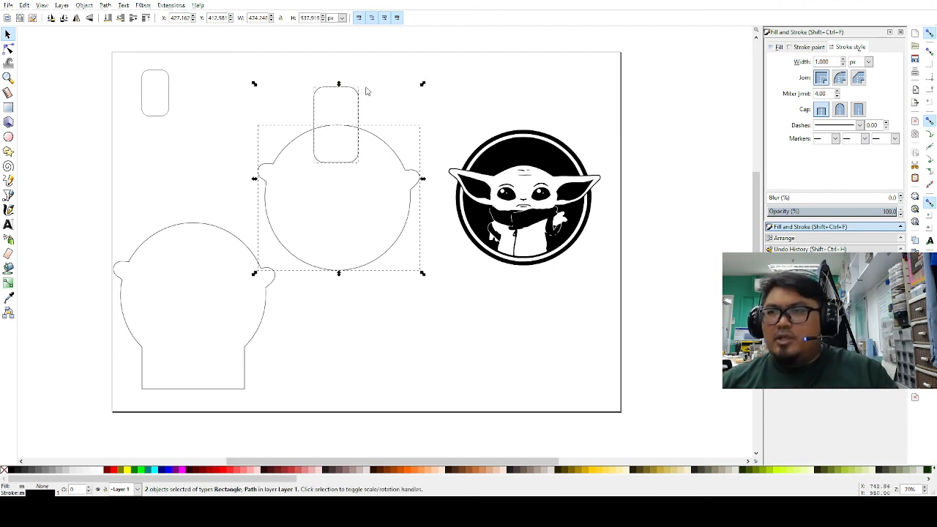
left_click(106, 7)
left_click(120, 65)
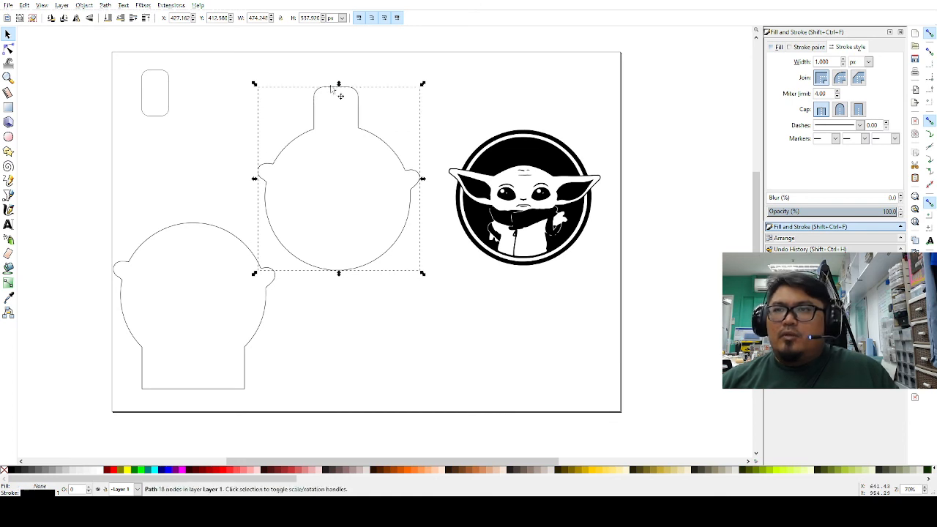
left_click(468, 112)
Step: Place the small rounded rectangle as the tab's hole and move the Yoda design onto the keychain
left_click_drag(170, 94, 341, 133)
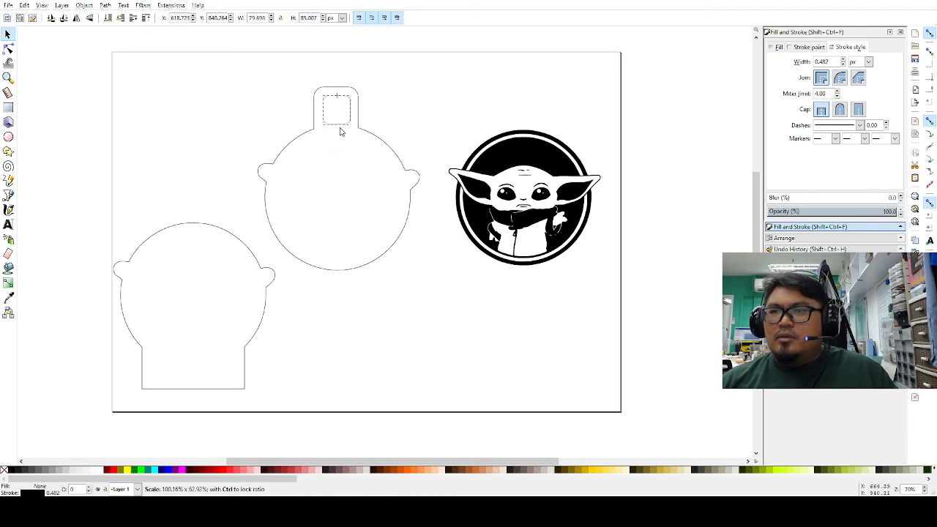
left_click(418, 132)
left_click_drag(509, 149, 325, 158)
Step: Duplicate the Baby Yoda design and drop the copy inside the left stand-shaped outline
left_click(529, 149)
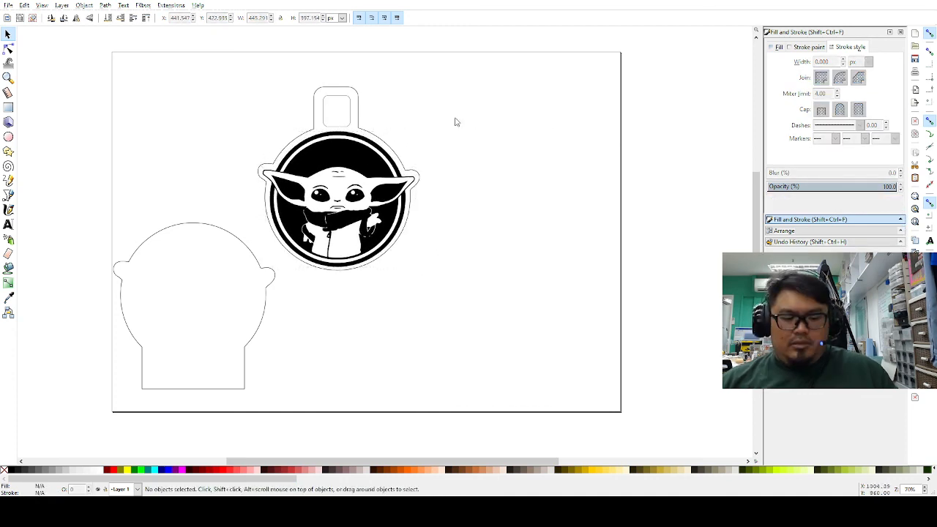
left_click(366, 168)
key("ctrl+c")
key("ctrl+v")
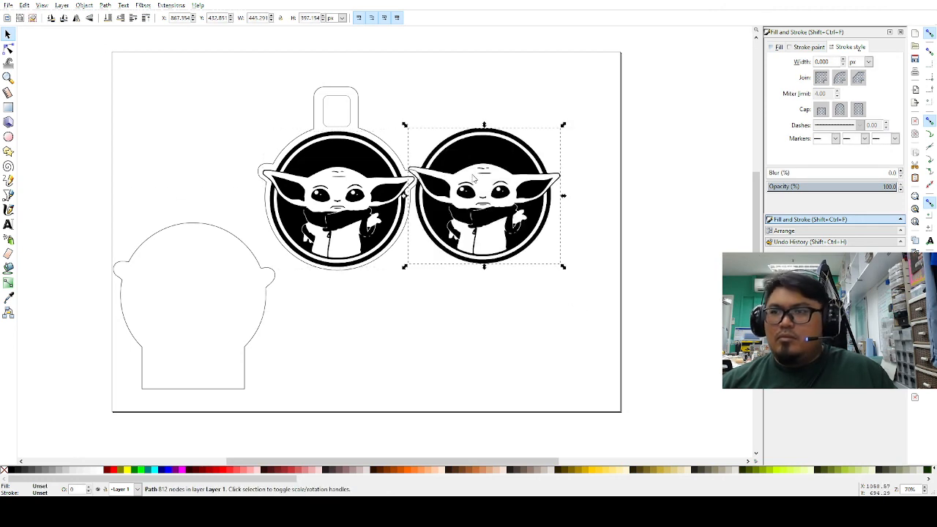
left_click_drag(513, 164, 220, 272)
left_click(456, 261)
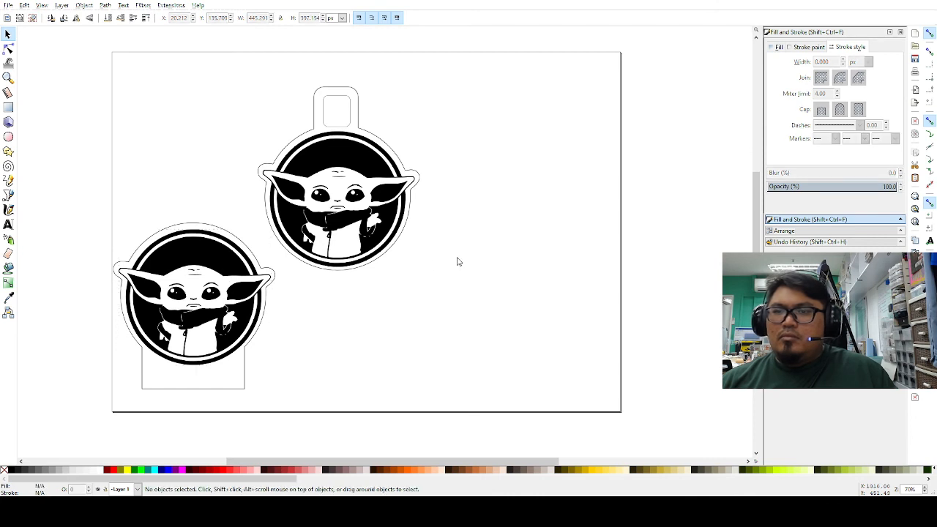